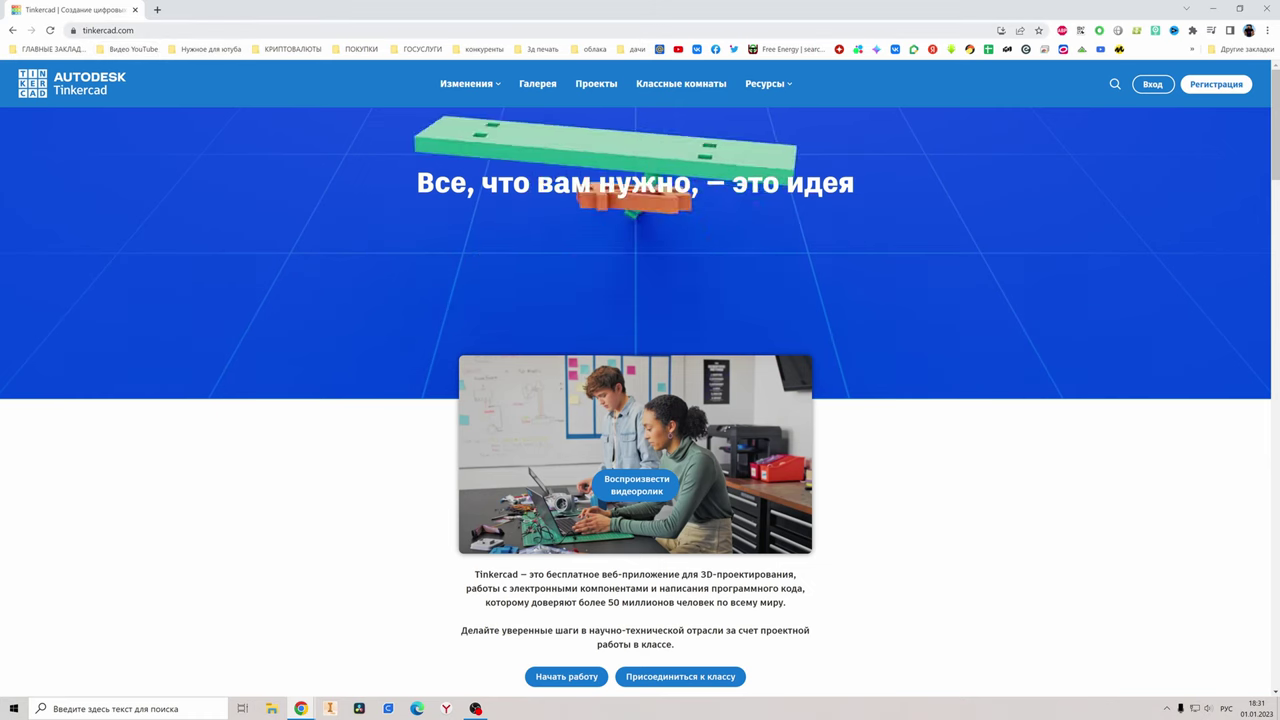
# Step: Sign in to Tinkercad with a personal account, using the e-mail or username option
pyautogui.click(106, 34)
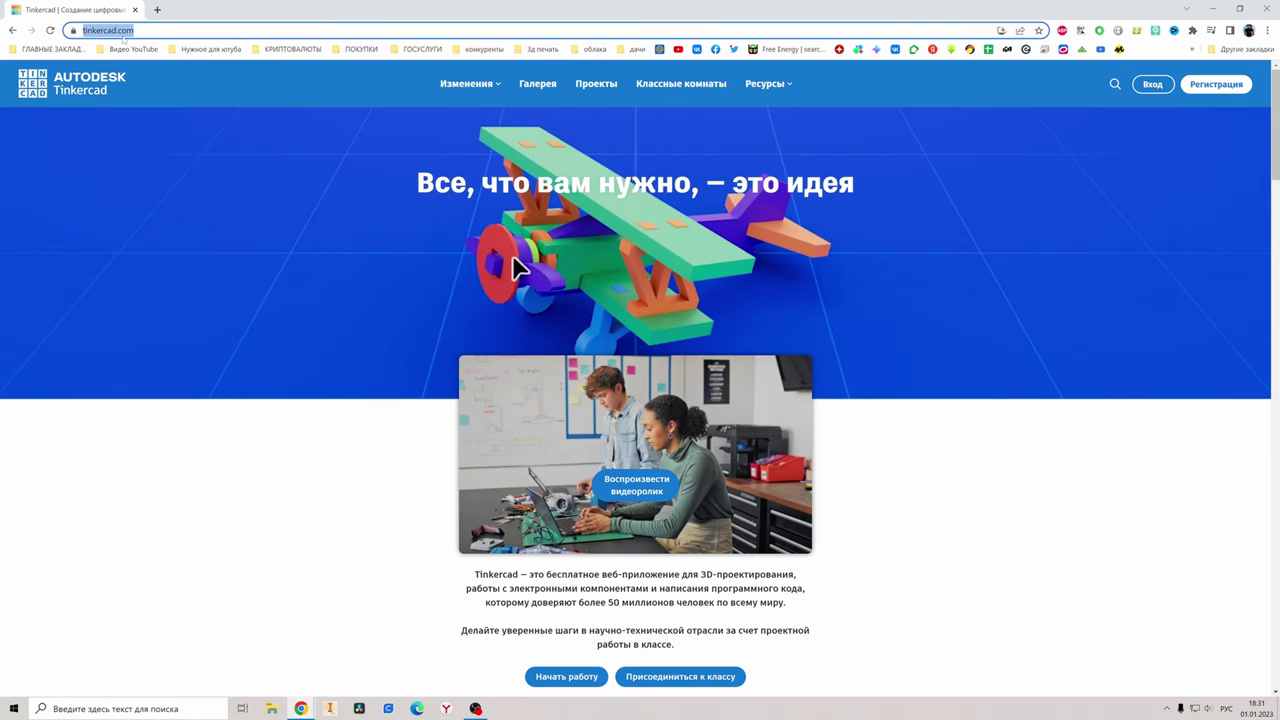
pyautogui.click(976, 367)
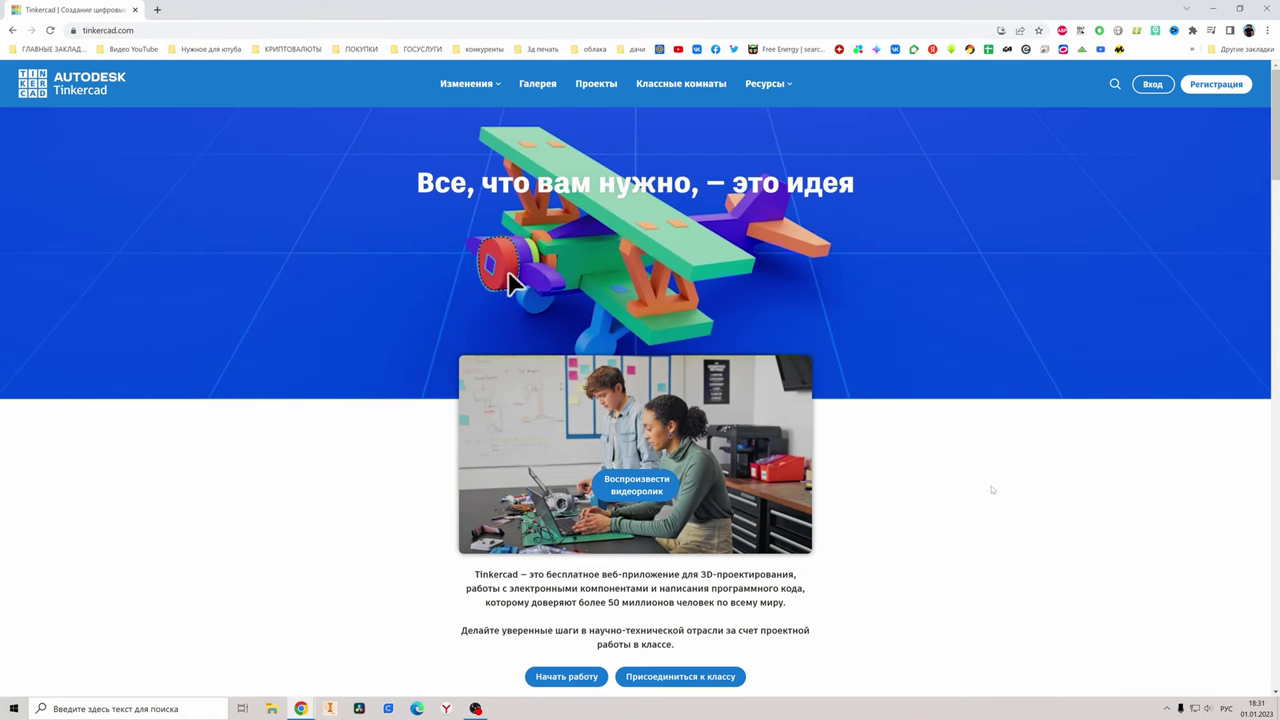
pyautogui.click(1152, 84)
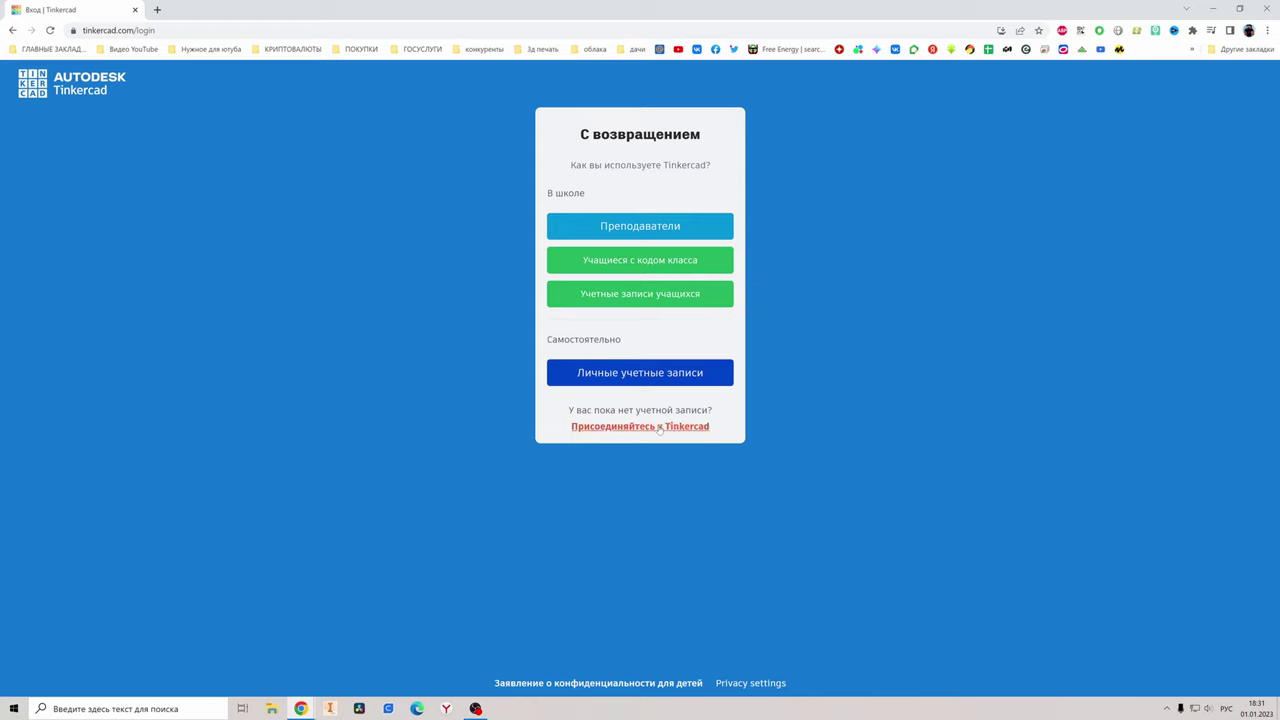
pyautogui.click(638, 378)
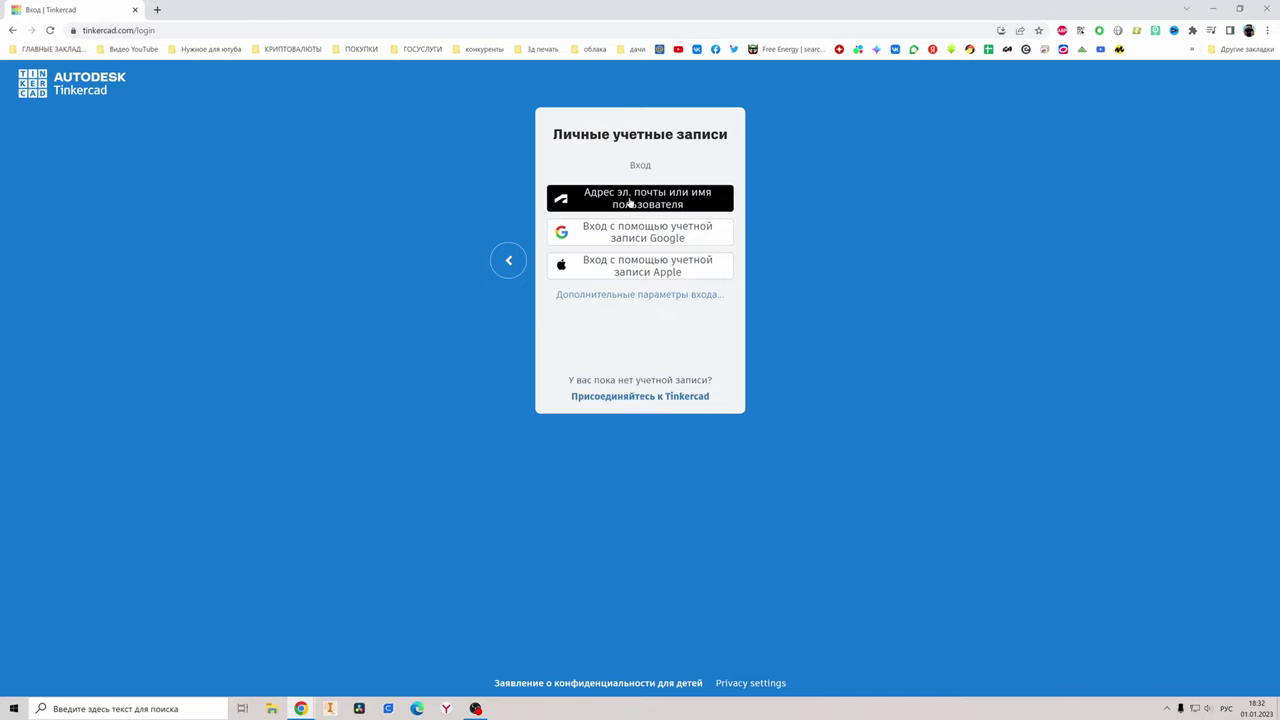
pyautogui.click(620, 197)
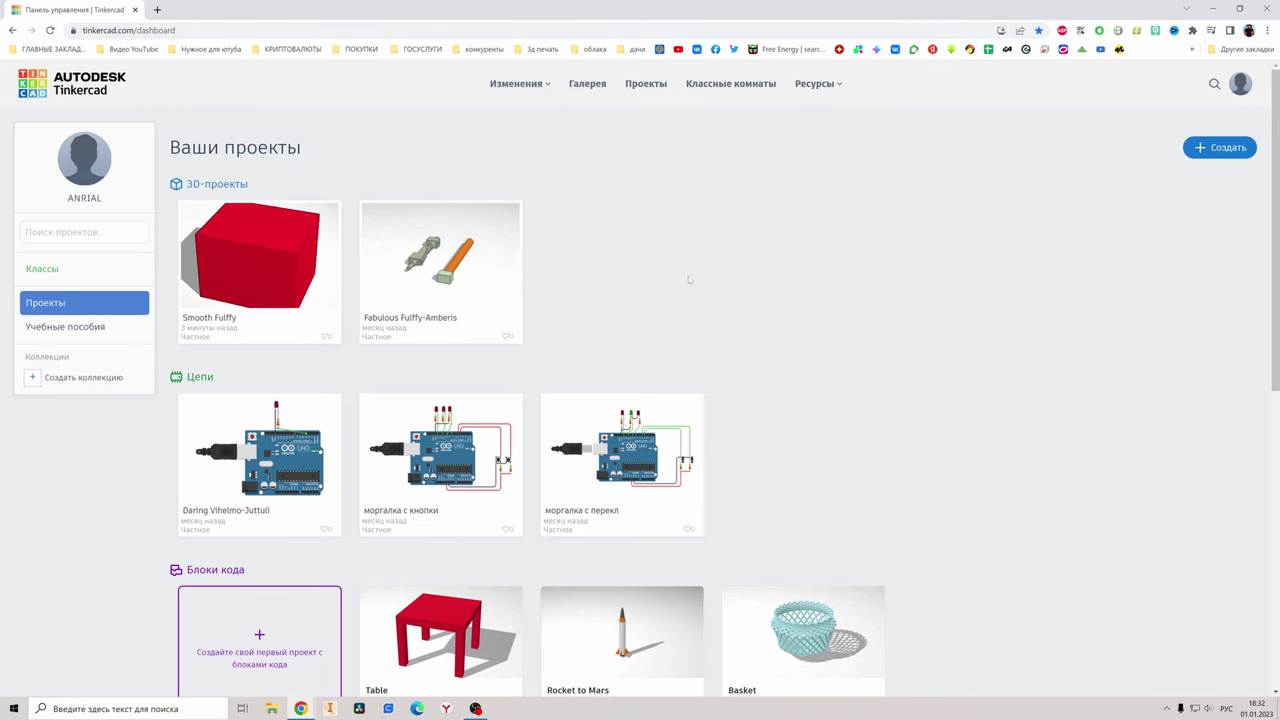
# Step: Look through the existing projects on the dashboard and create a new 3D design
pyautogui.scroll(-2, 687, 276)
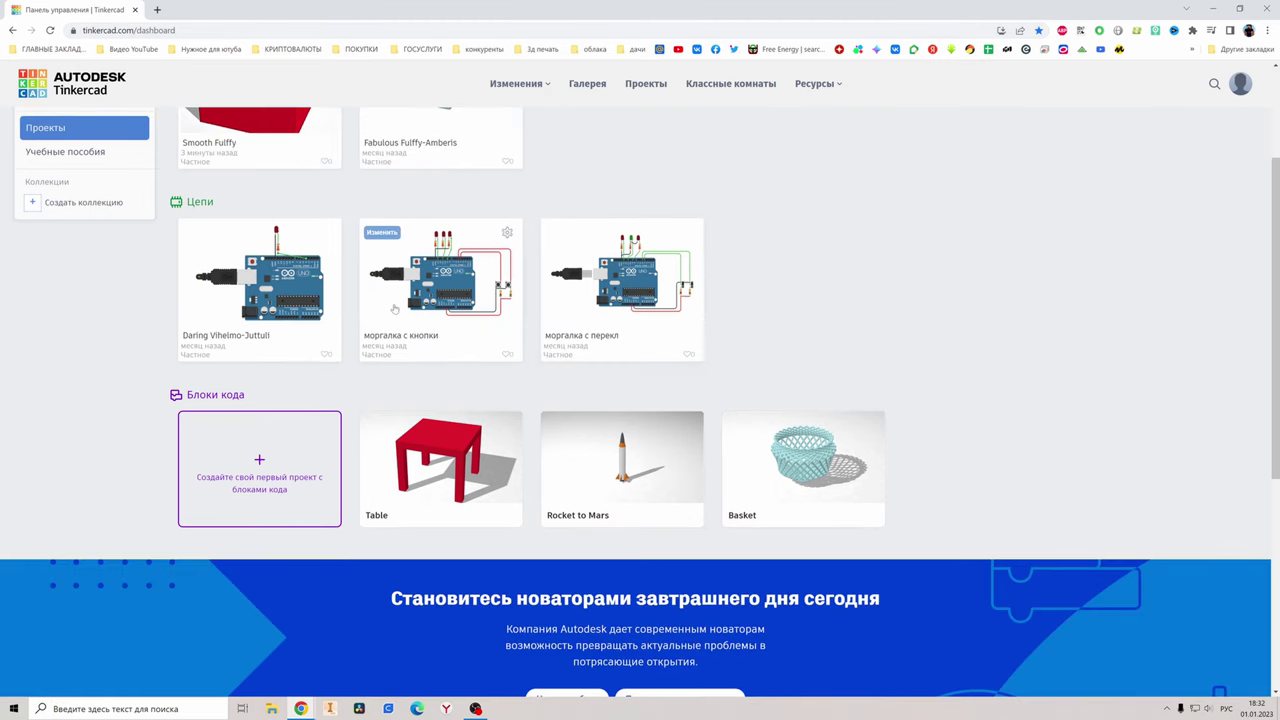
pyautogui.scroll(2, 422, 385)
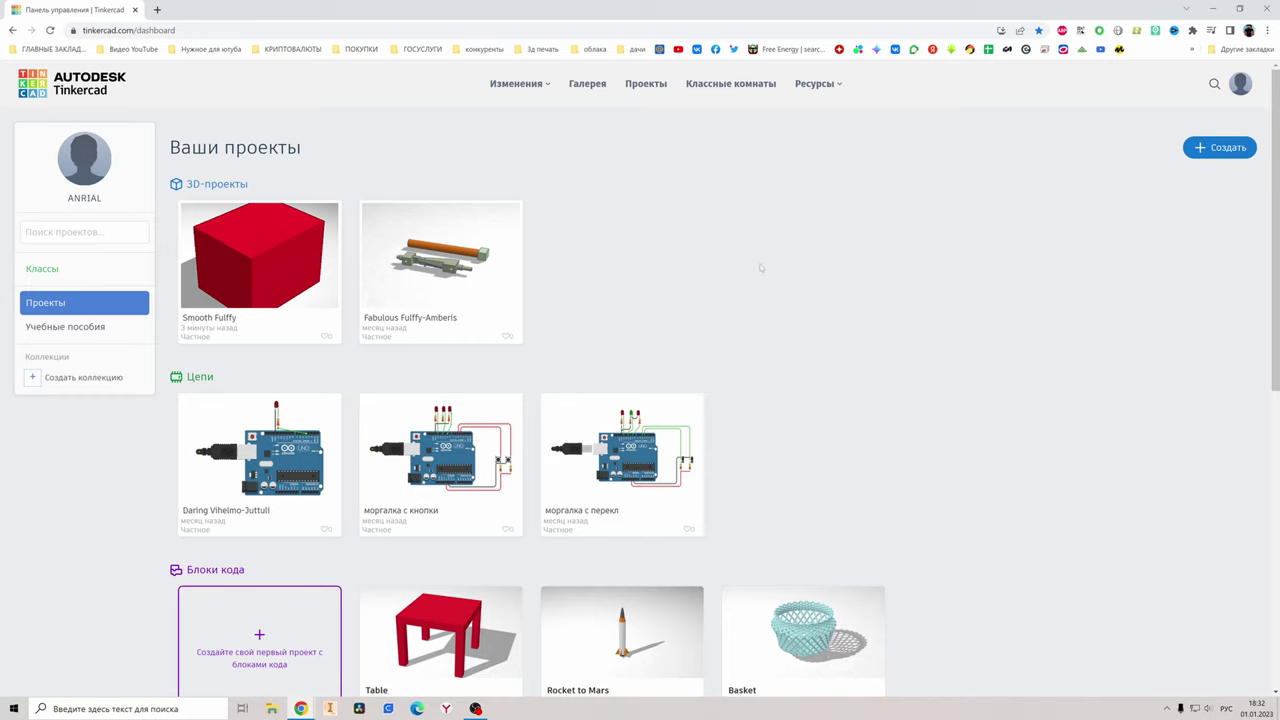
pyautogui.click(1201, 150)
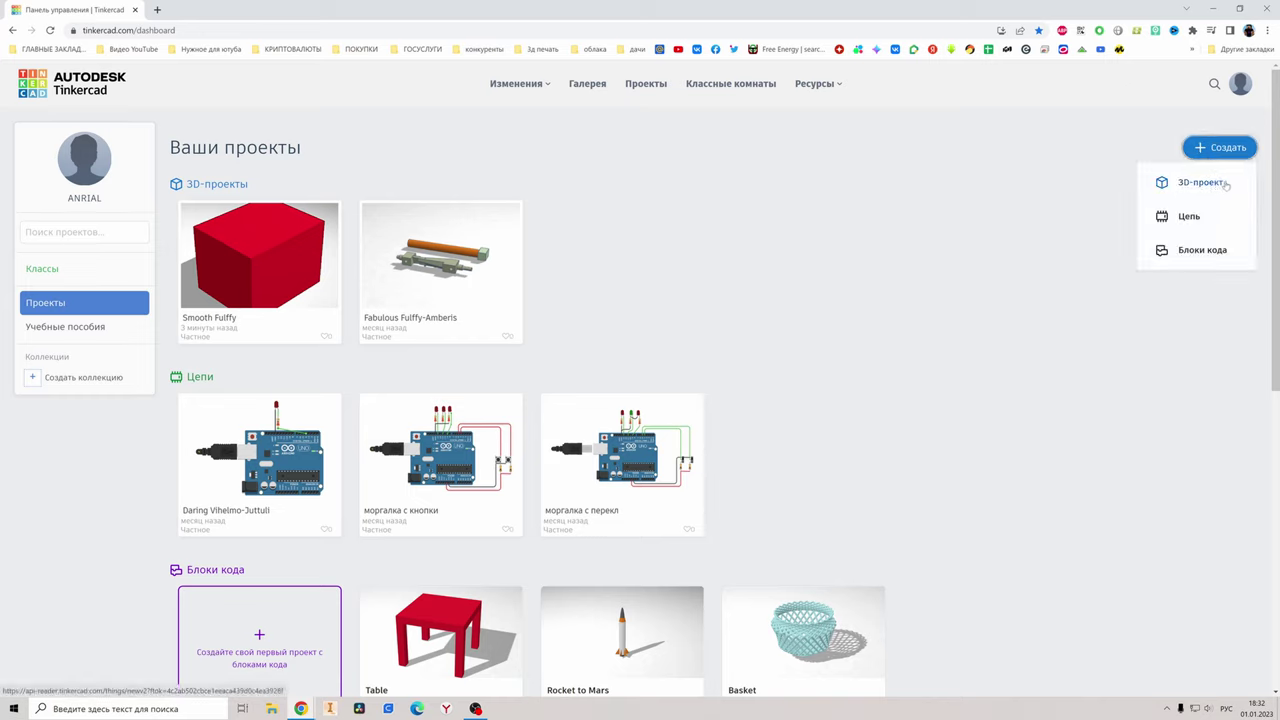
pyautogui.click(1219, 185)
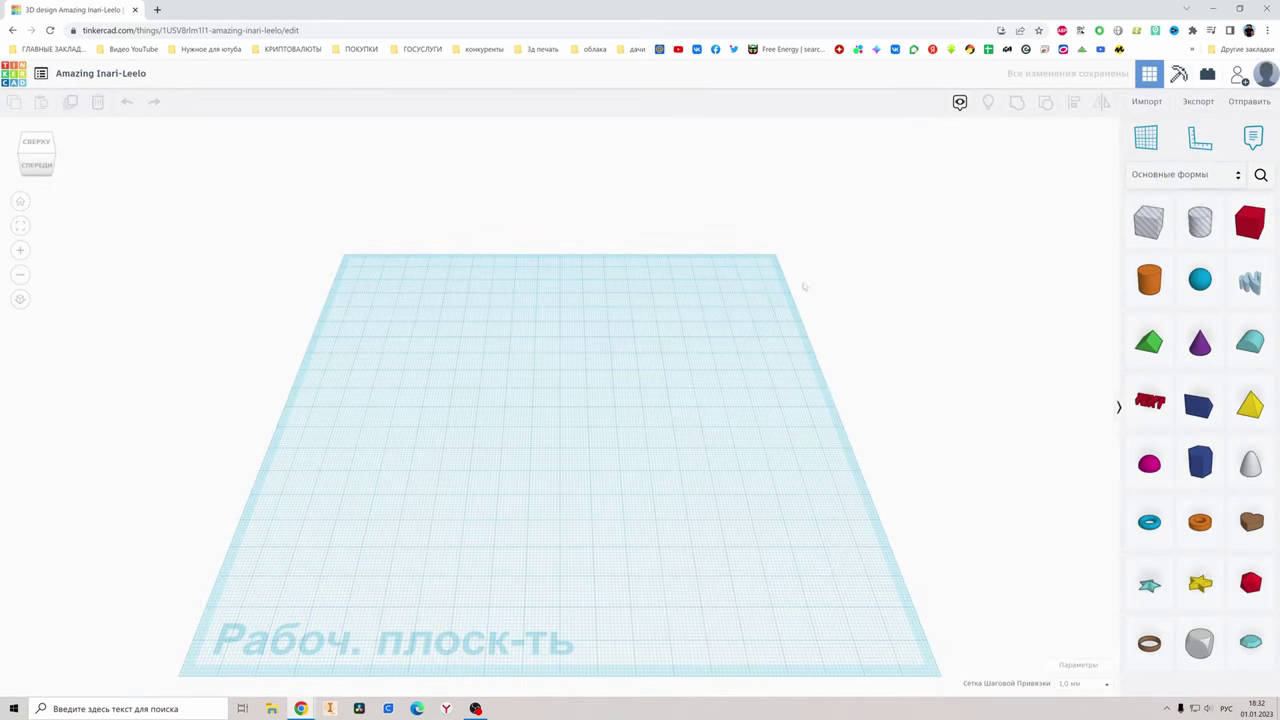
# Step: Place a red box near the middle of the workplane and deselect it
pyautogui.moveTo(507, 428); pyautogui.dragTo(590, 315, button='middle')
pyautogui.moveTo(590, 315); pyautogui.dragTo(614, 352, button='right')
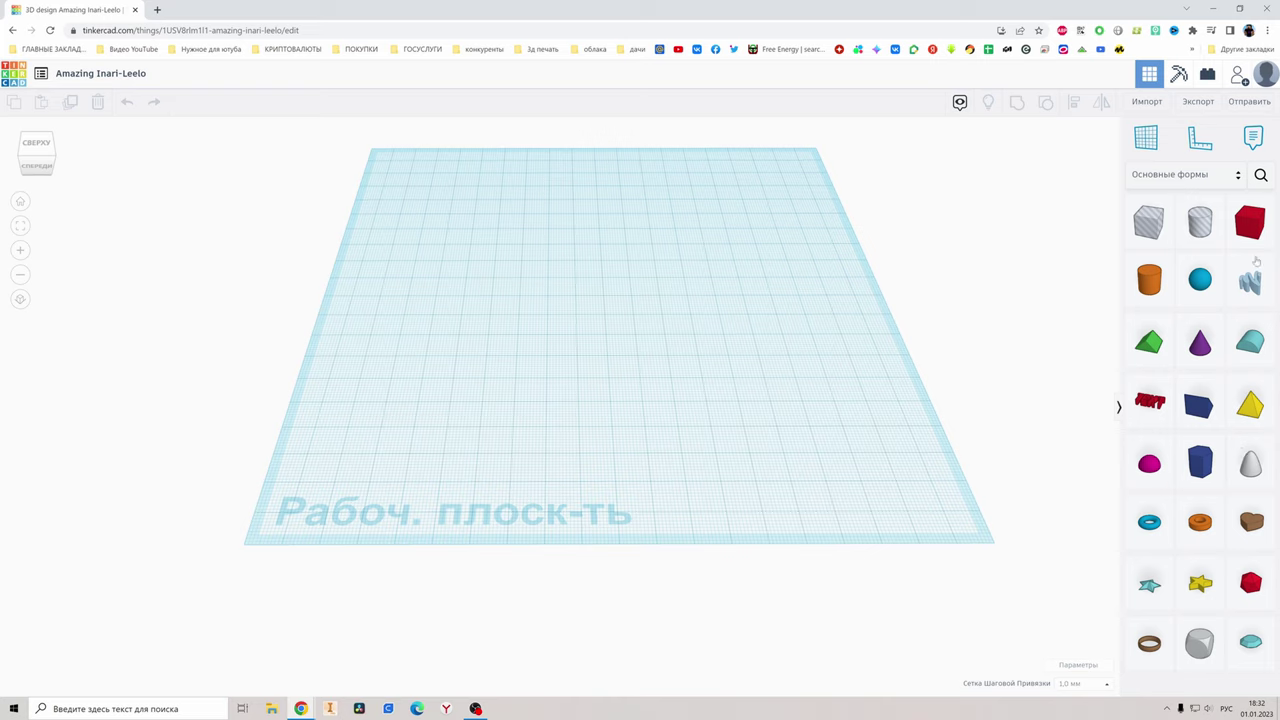
pyautogui.moveTo(1228, 248); pyautogui.dragTo(573, 306)
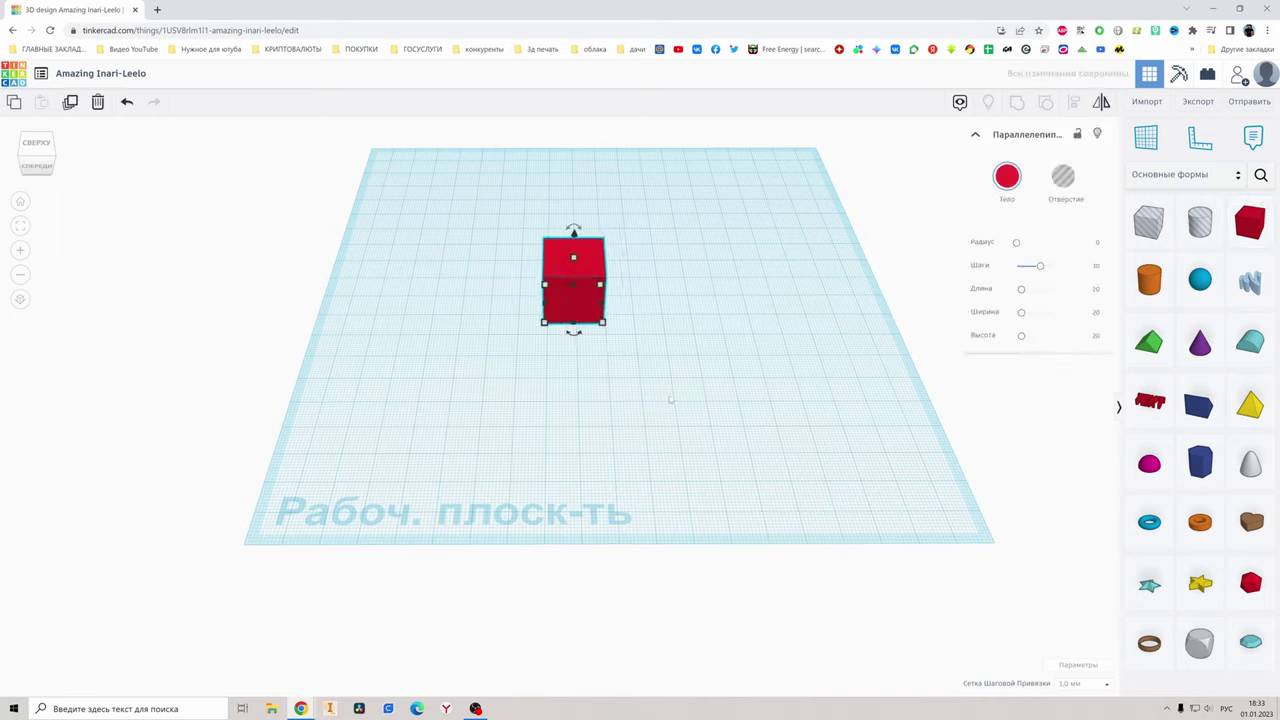
pyautogui.click(659, 325)
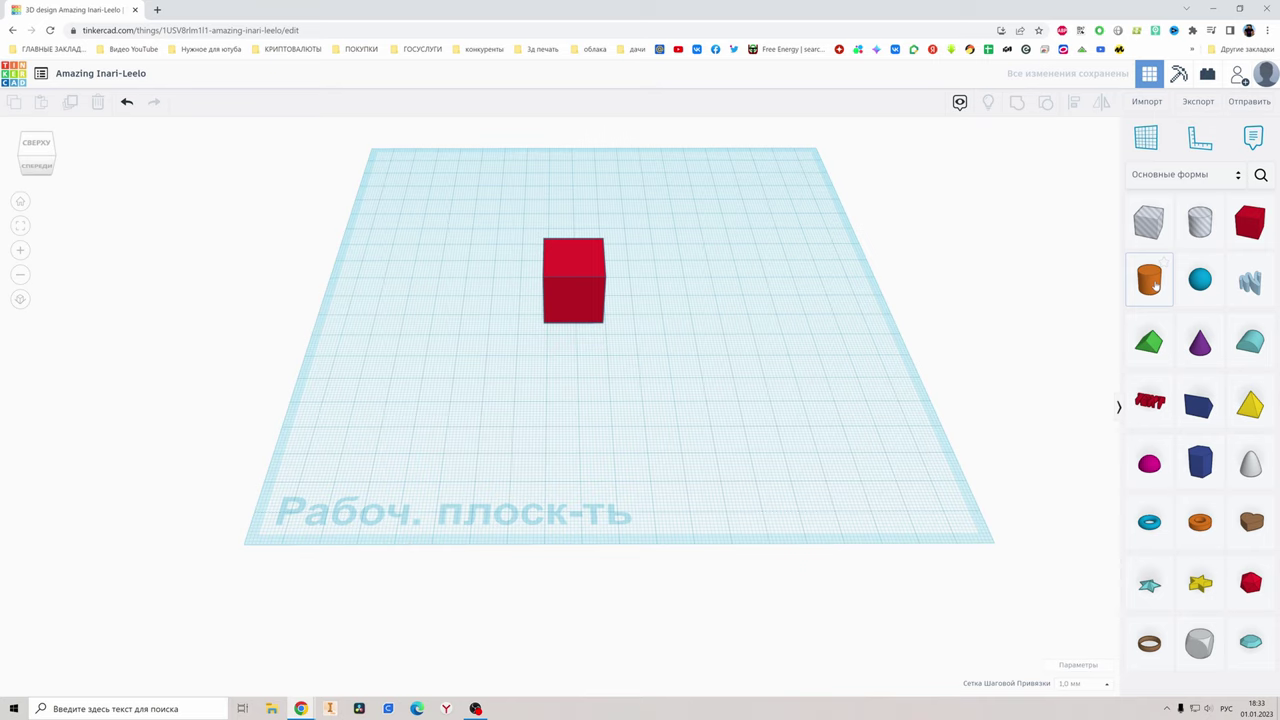
# Step: Add a green roof shape, raise it off the workplane and position it on top of the red box
pyautogui.moveTo(1146, 354); pyautogui.dragTo(571, 355)
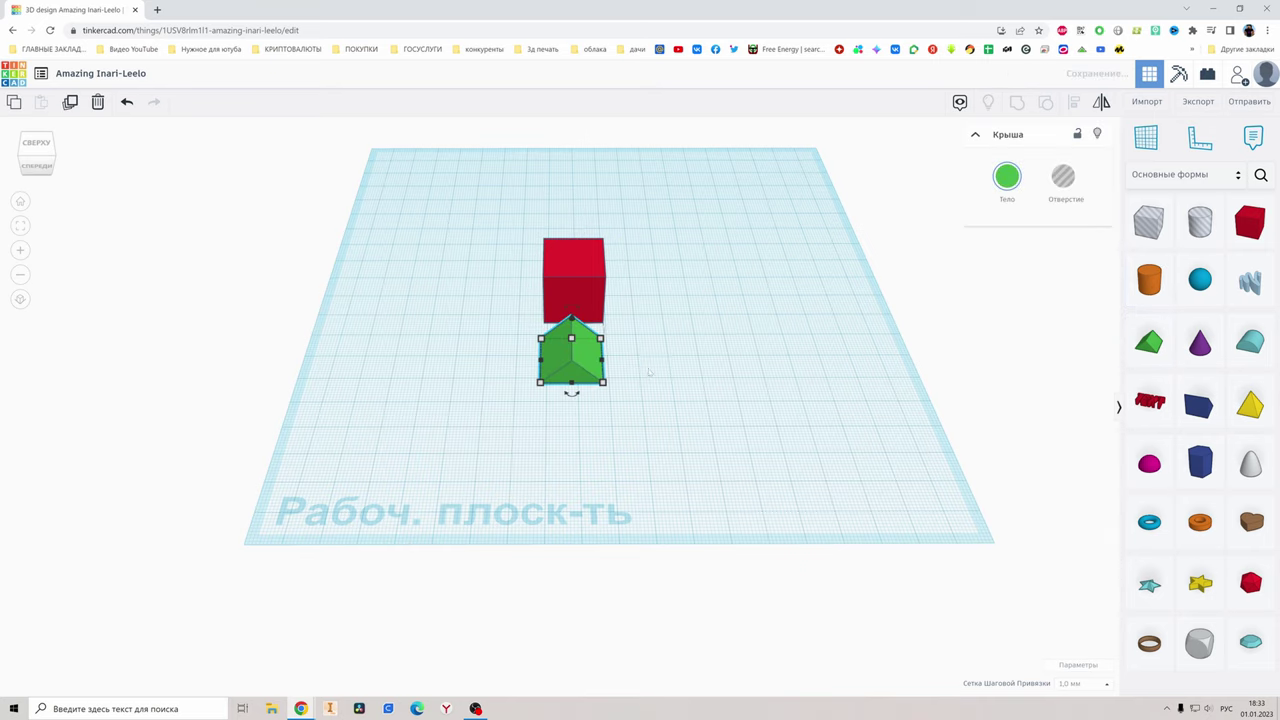
pyautogui.moveTo(571, 391); pyautogui.dragTo(575, 320, button='right')
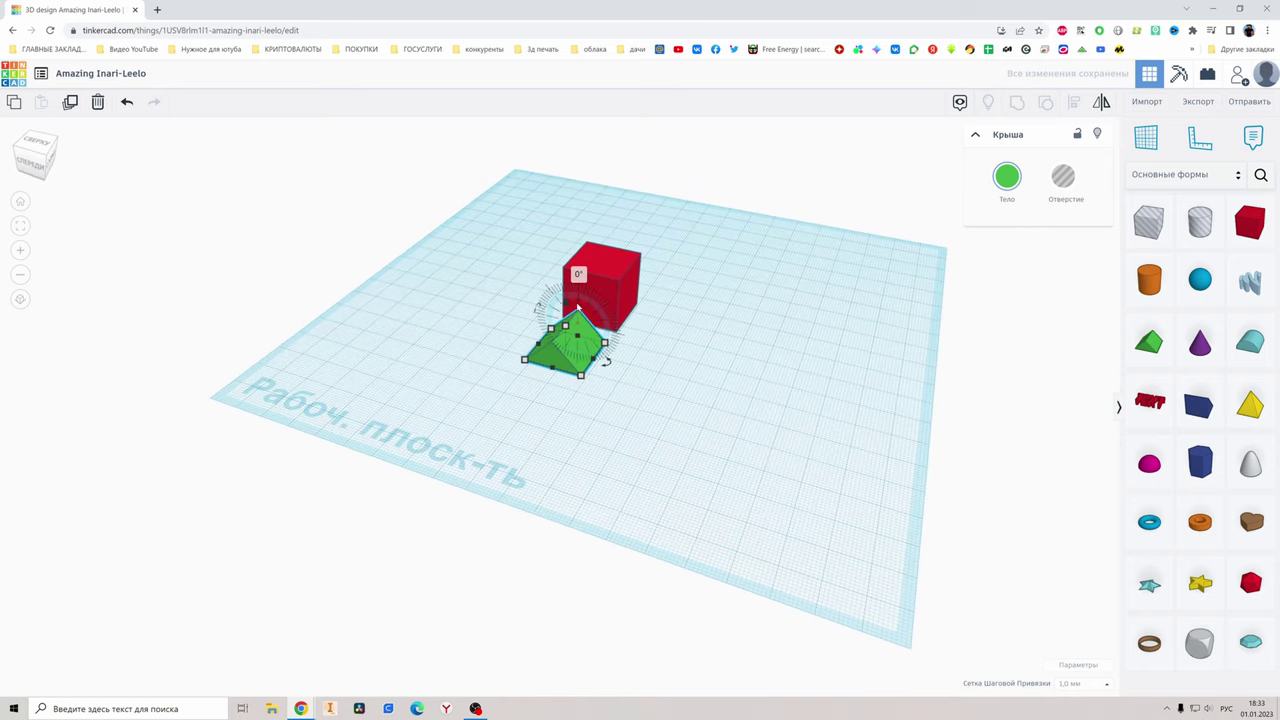
pyautogui.moveTo(566, 308); pyautogui.dragTo(566, 238)
pyautogui.moveTo(706, 357); pyautogui.dragTo(590, 340, button='right')
pyautogui.moveTo(581, 330); pyautogui.dragTo(640, 336)
pyautogui.moveTo(679, 459); pyautogui.dragTo(634, 388, button='right')
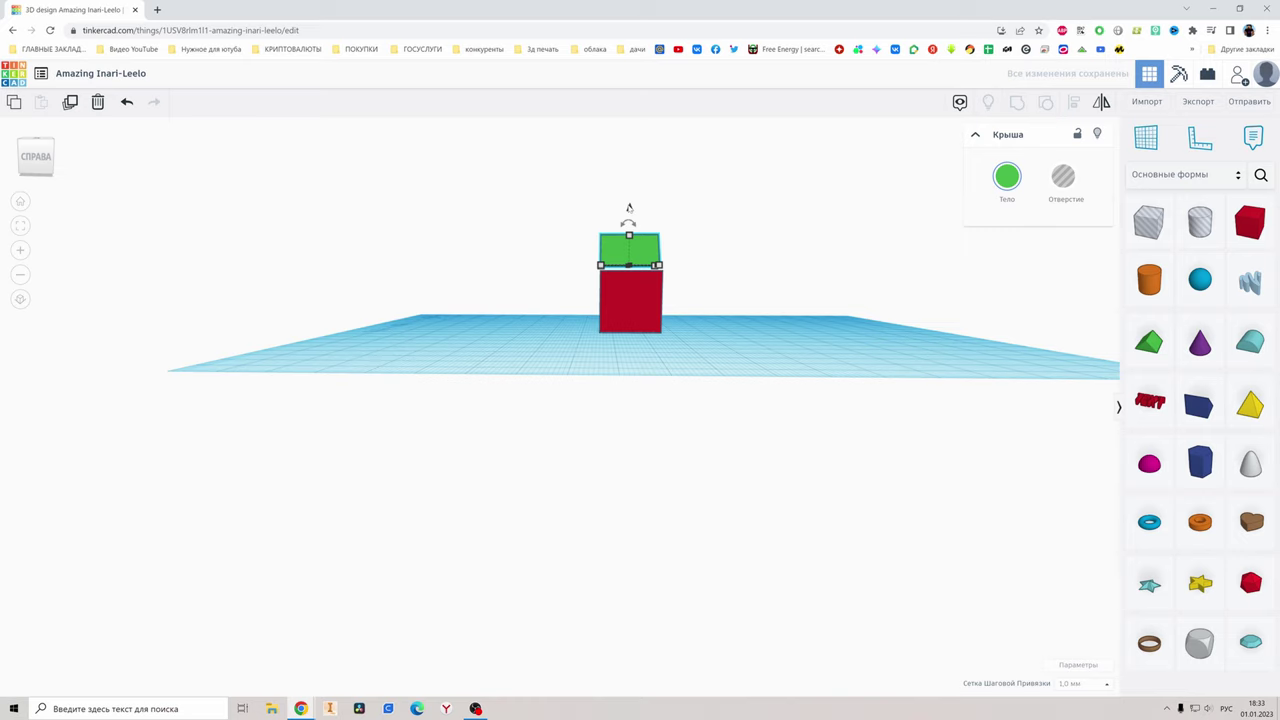
pyautogui.click(628, 218)
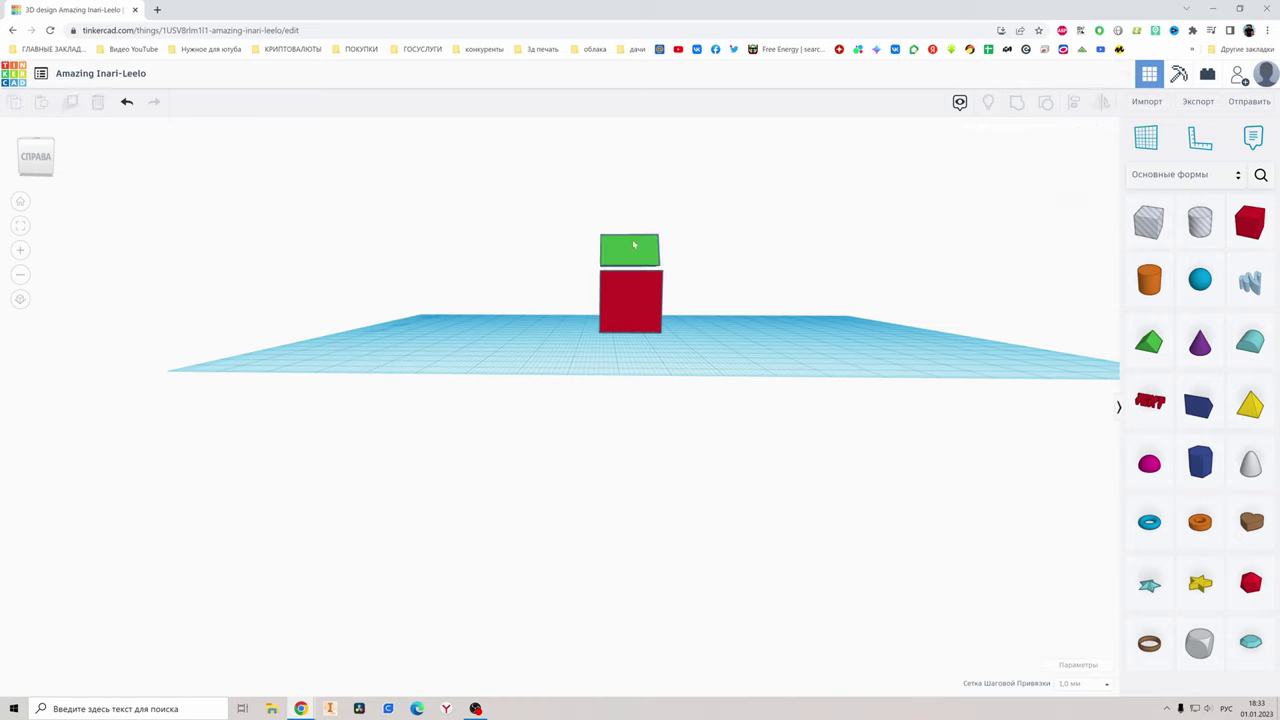
pyautogui.click(649, 300)
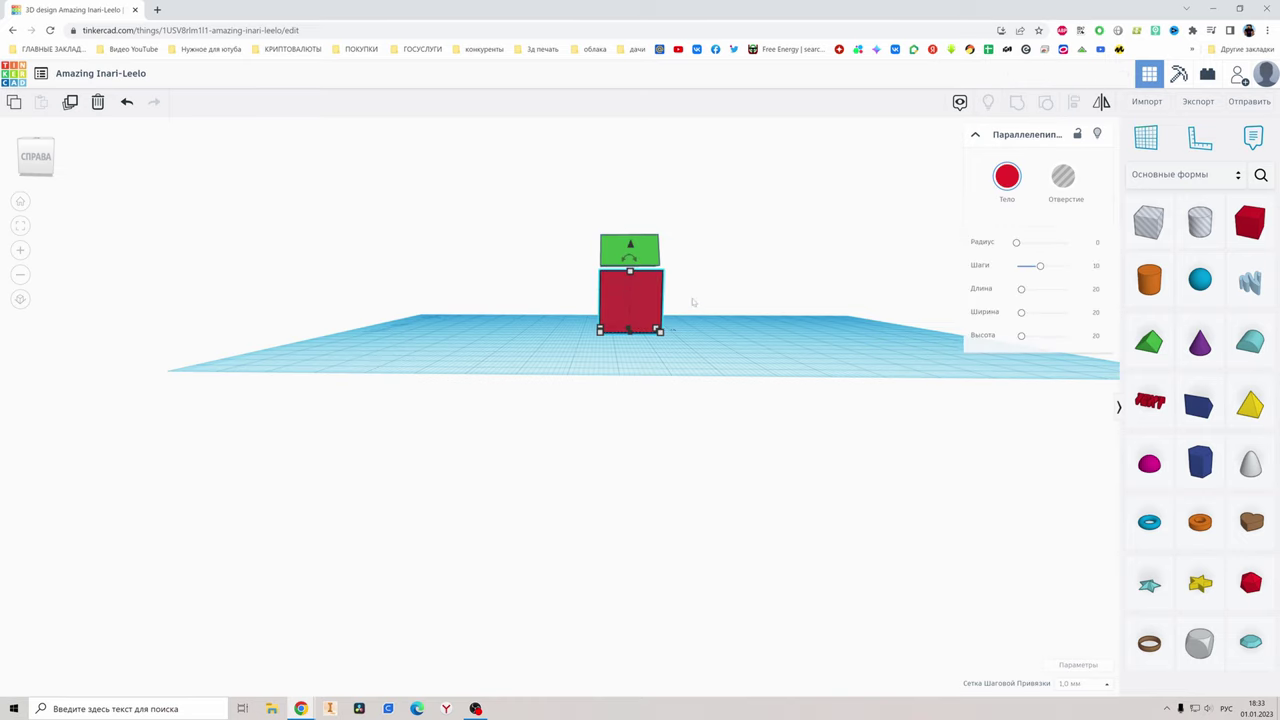
pyautogui.click(652, 246)
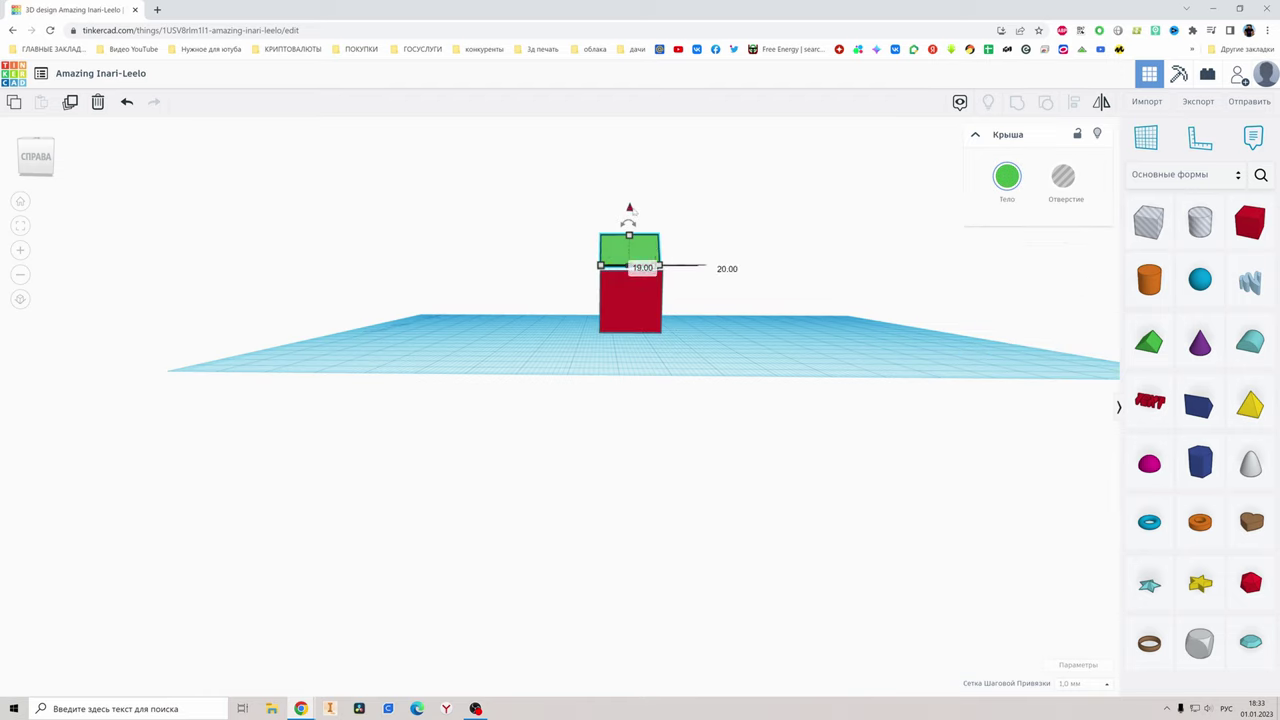
pyautogui.moveTo(635, 213); pyautogui.dragTo(690, 341, button='right')
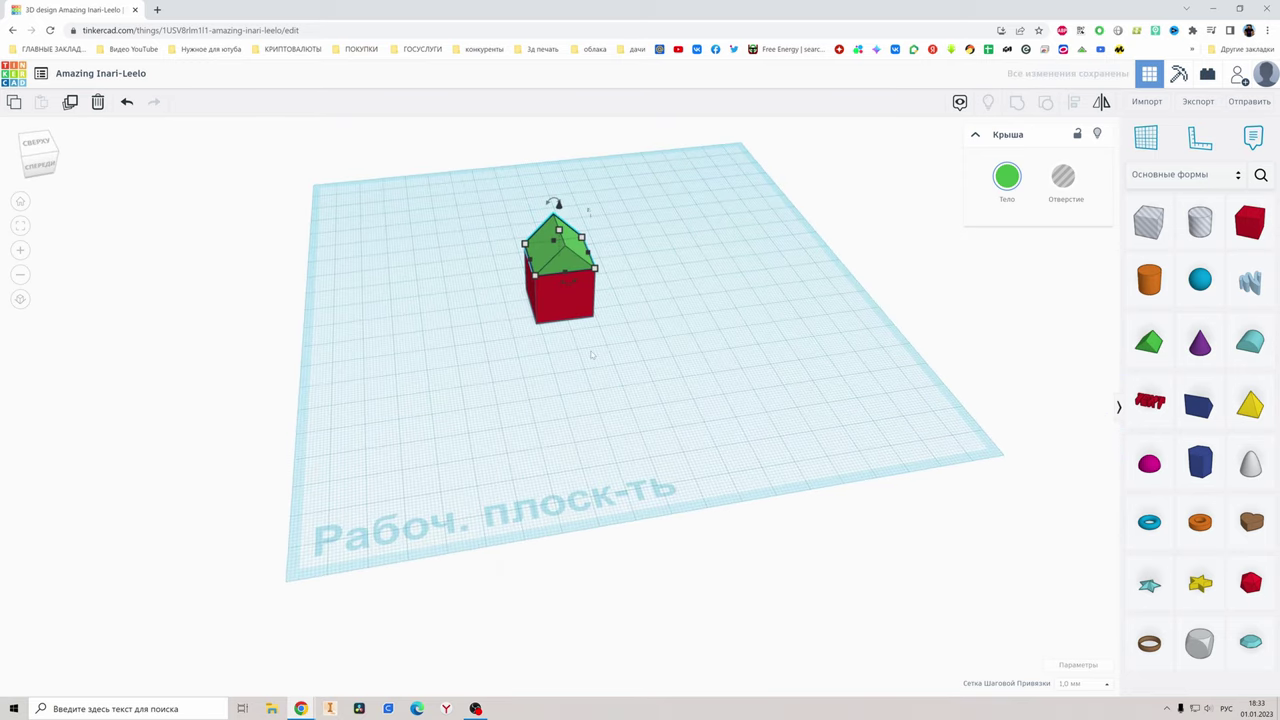
pyautogui.click(491, 323)
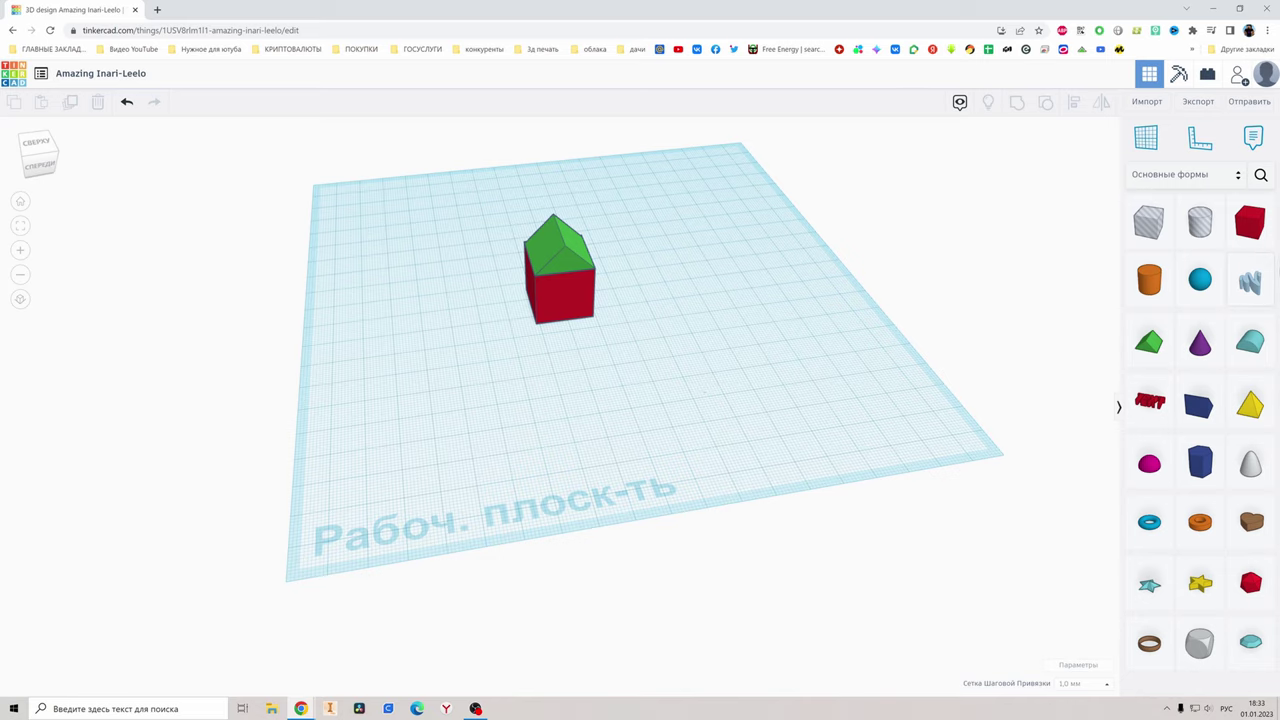
# Step: Export everything in the design as an STL file and open the downloaded Amazing Inari-Leelo.stl in Ultimaker Cura
pyautogui.click(1200, 103)
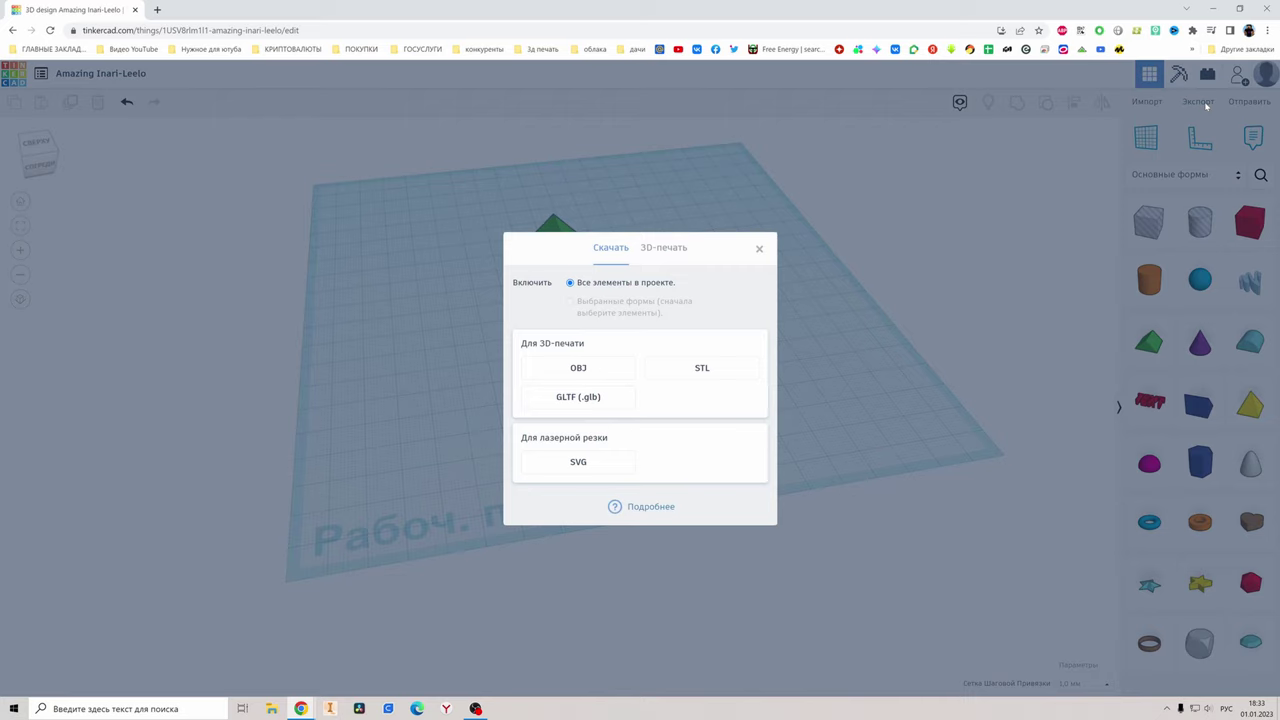
pyautogui.click(661, 252)
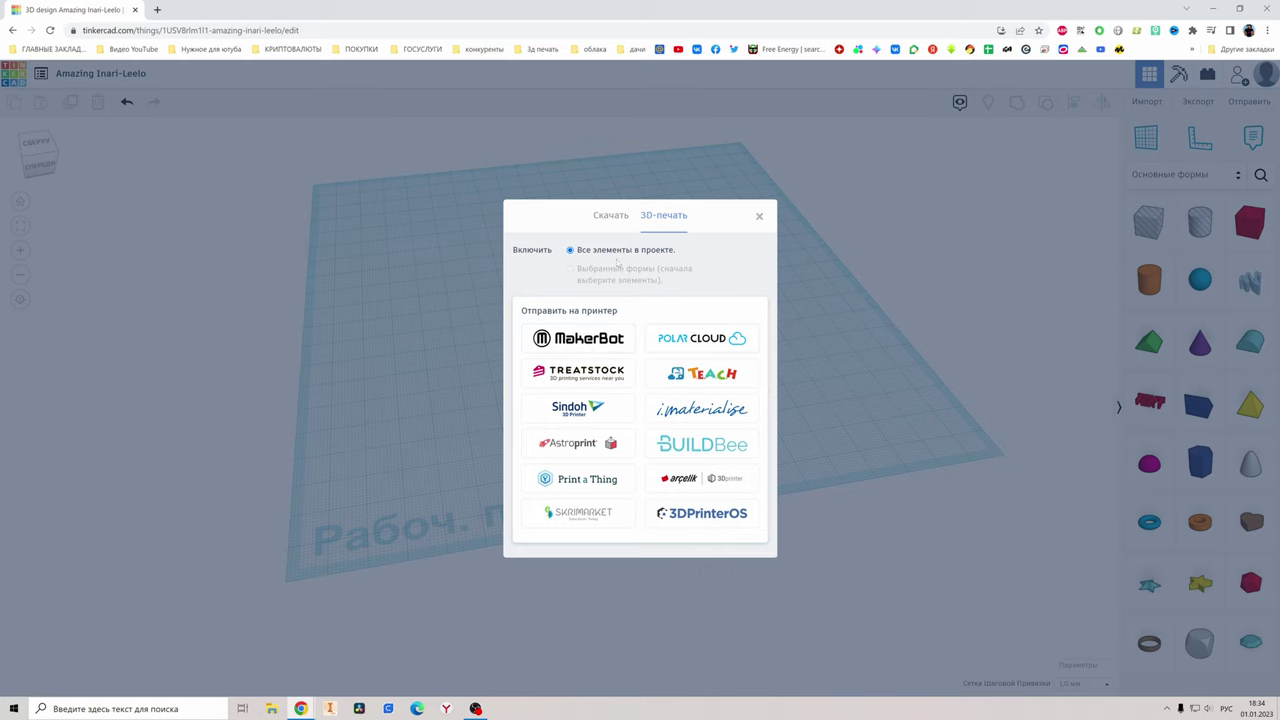
pyautogui.click(600, 215)
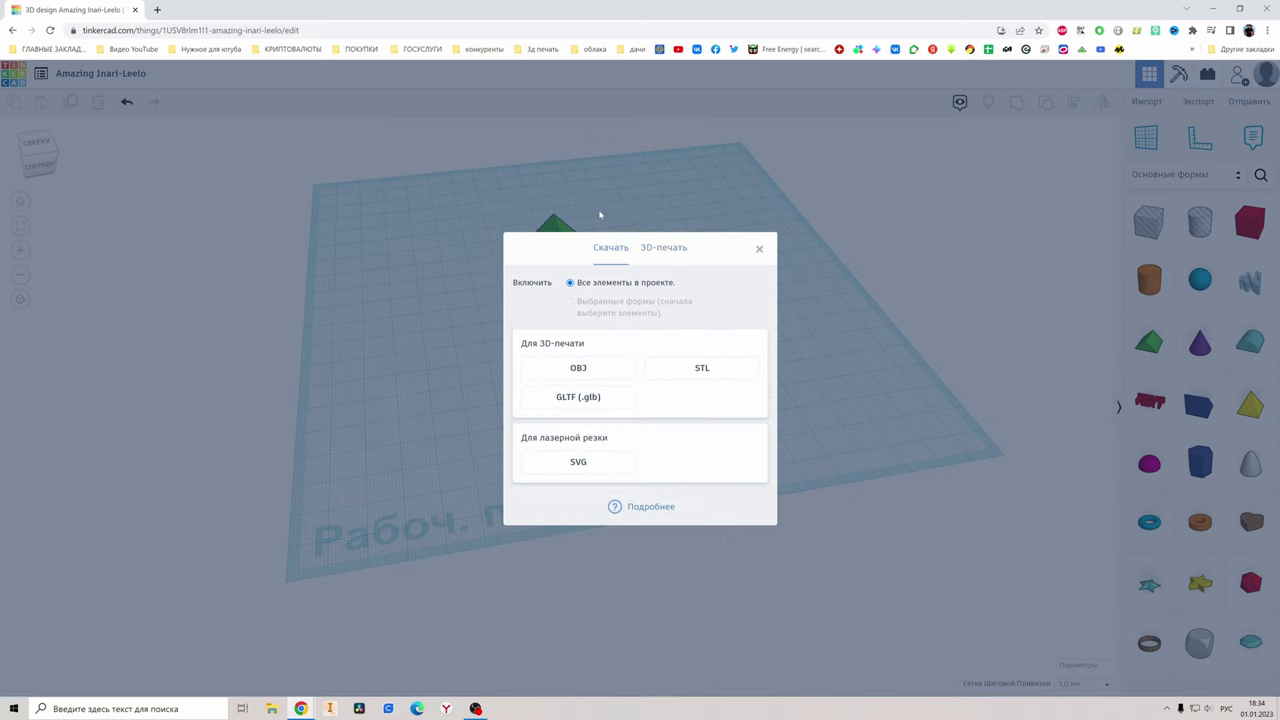
pyautogui.click(701, 370)
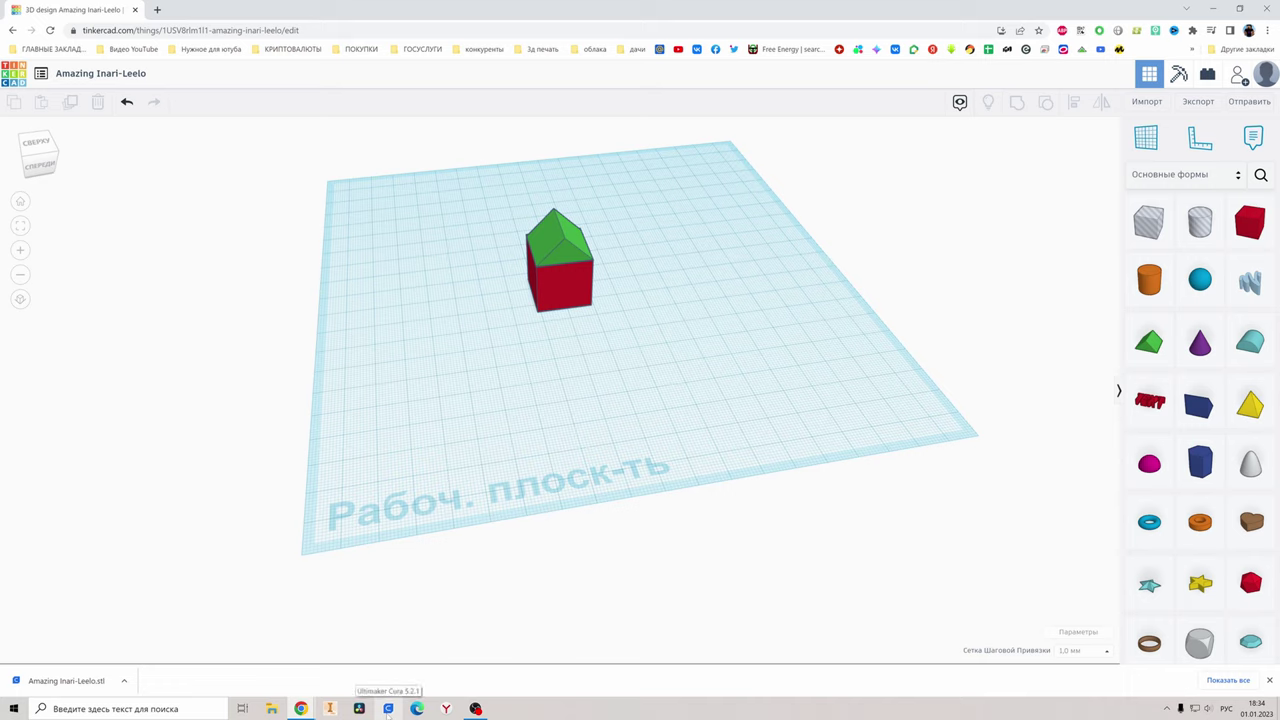
pyautogui.click(69, 682)
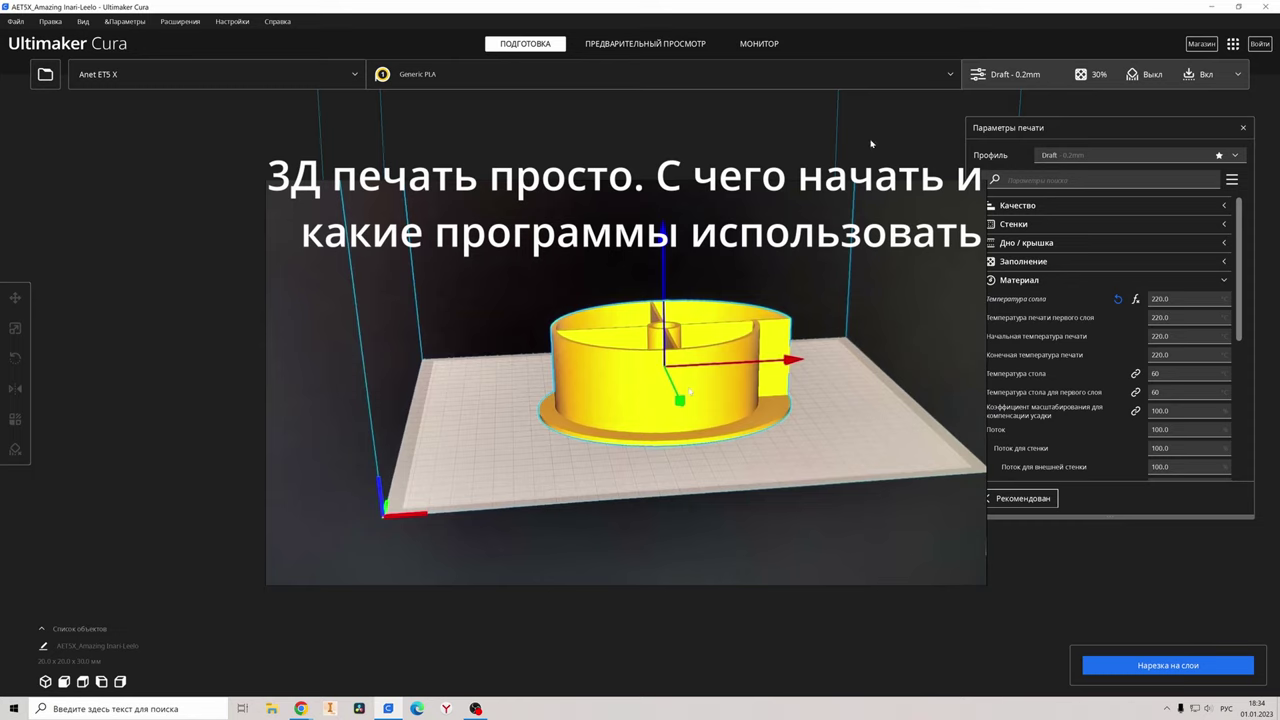
# Step: Set the print material to generic PETG and keep the modified profile settings
pyautogui.click(951, 74)
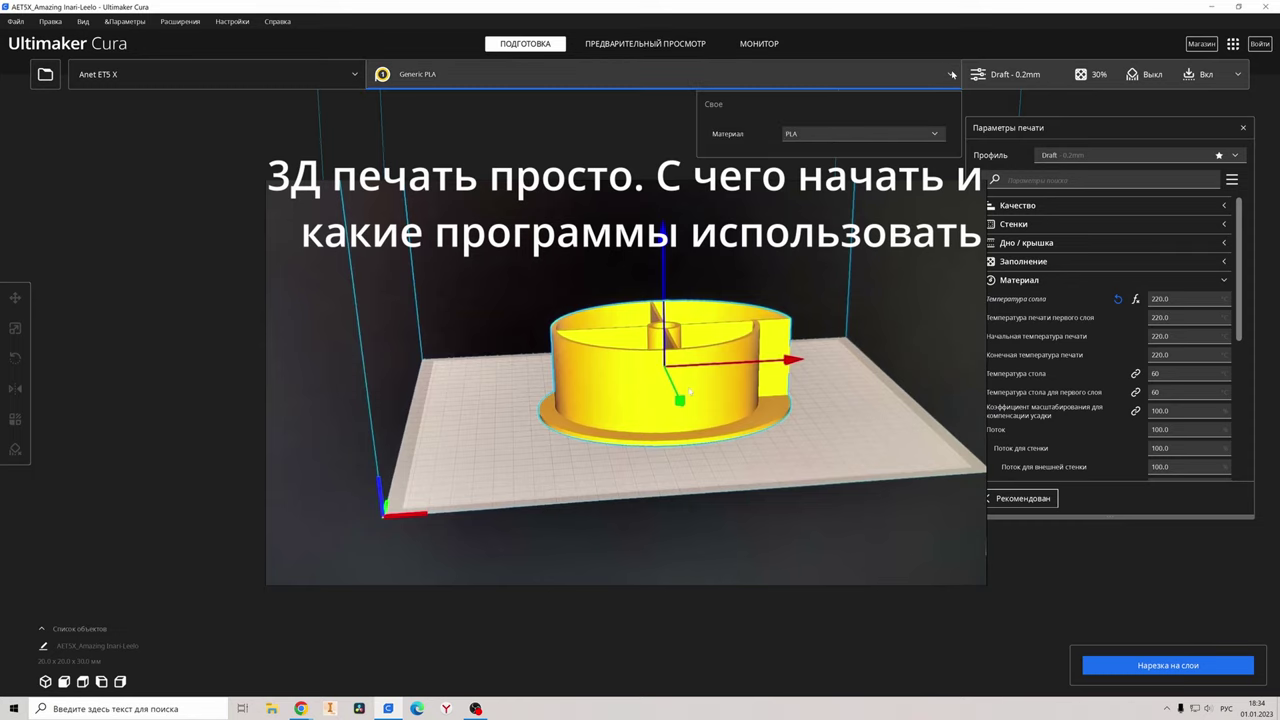
pyautogui.click(933, 134)
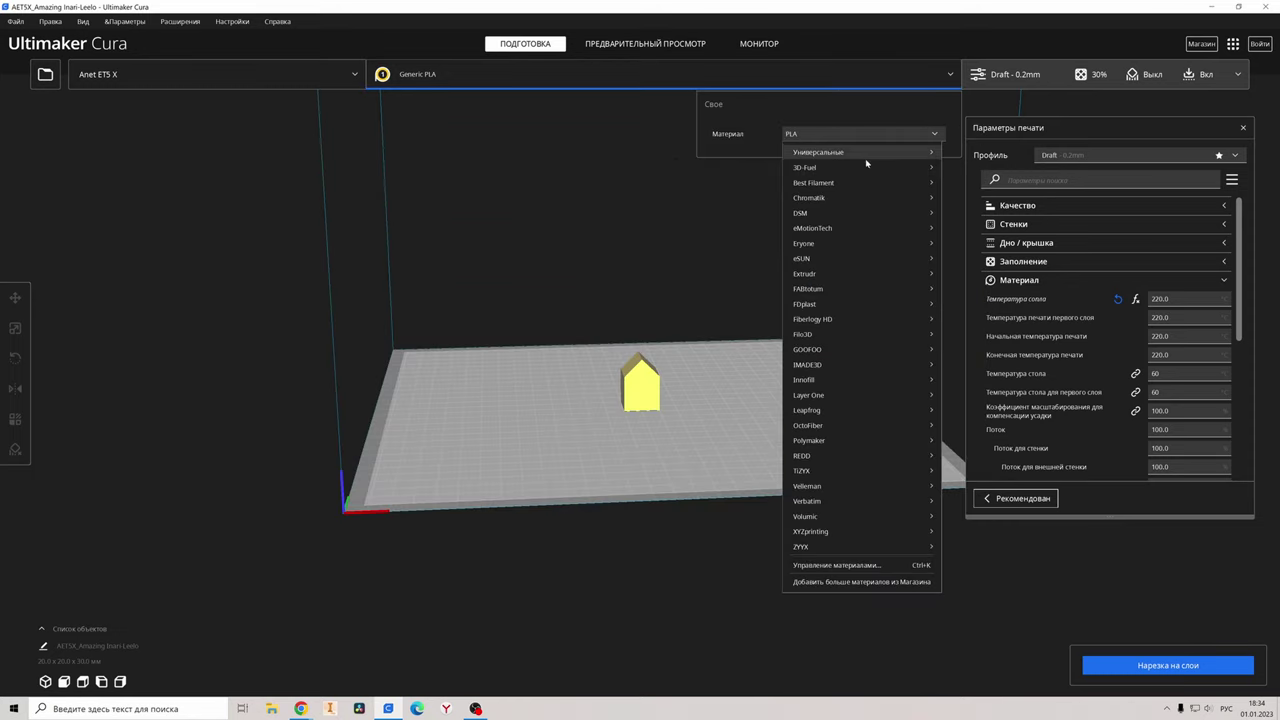
pyautogui.moveTo(886, 152)
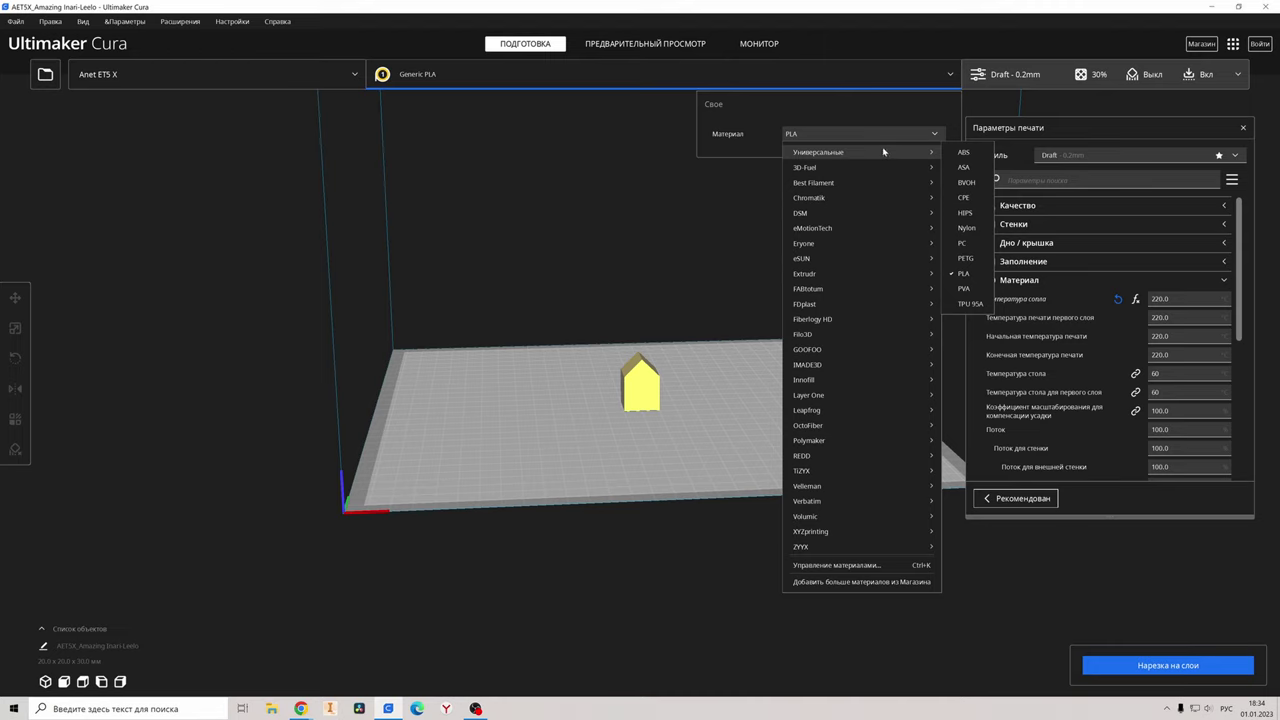
pyautogui.click(966, 258)
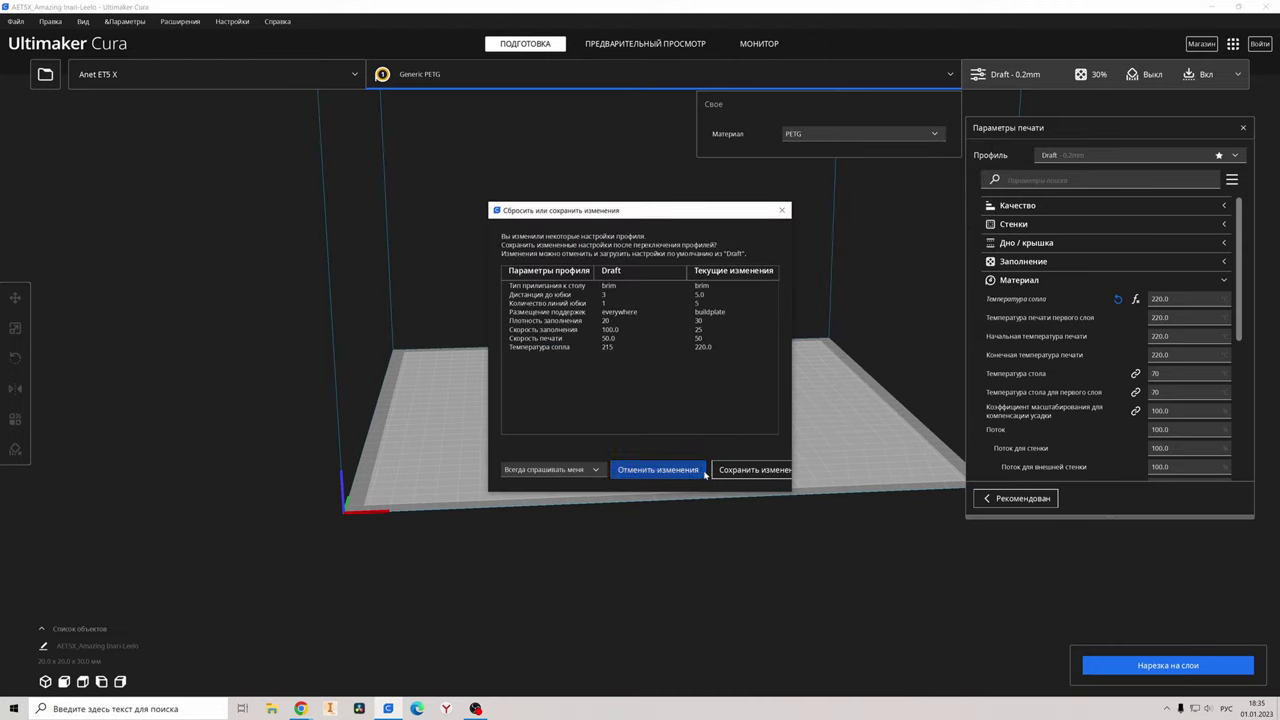
pyautogui.click(750, 469)
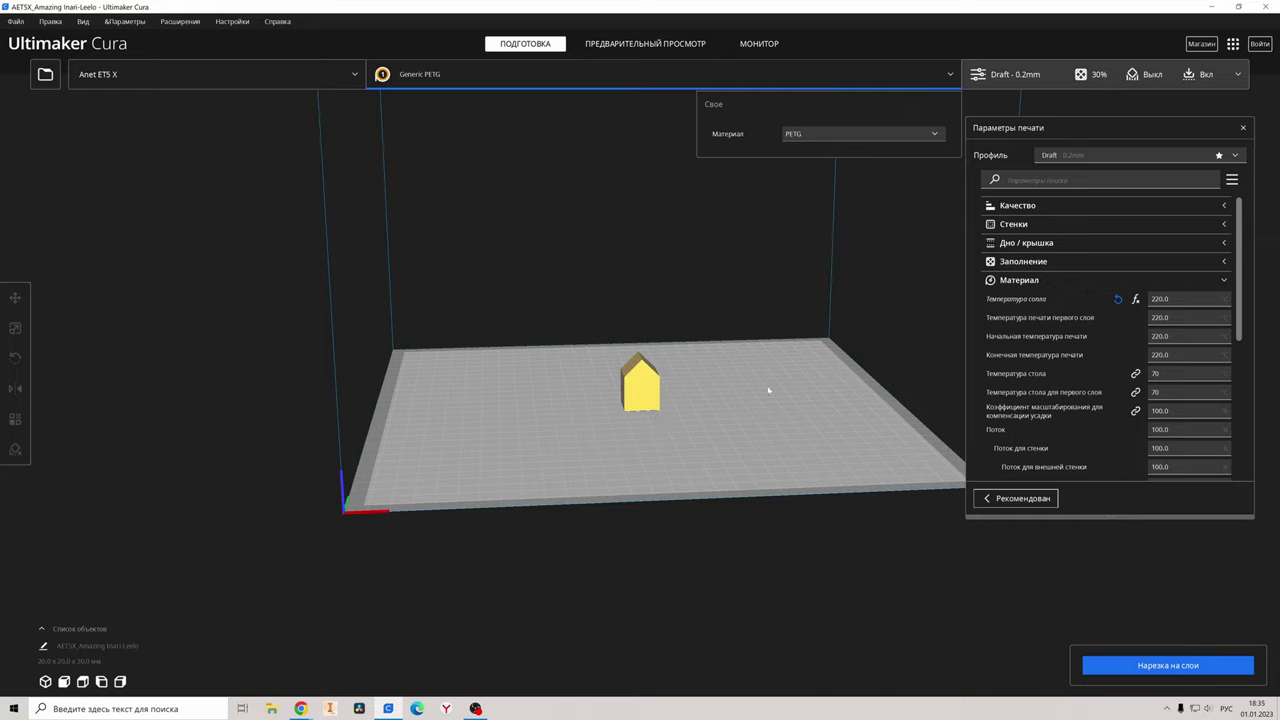
# Step: Slice the house model and open its layer preview
pyautogui.moveTo(764, 414); pyautogui.dragTo(740, 480, button='right')
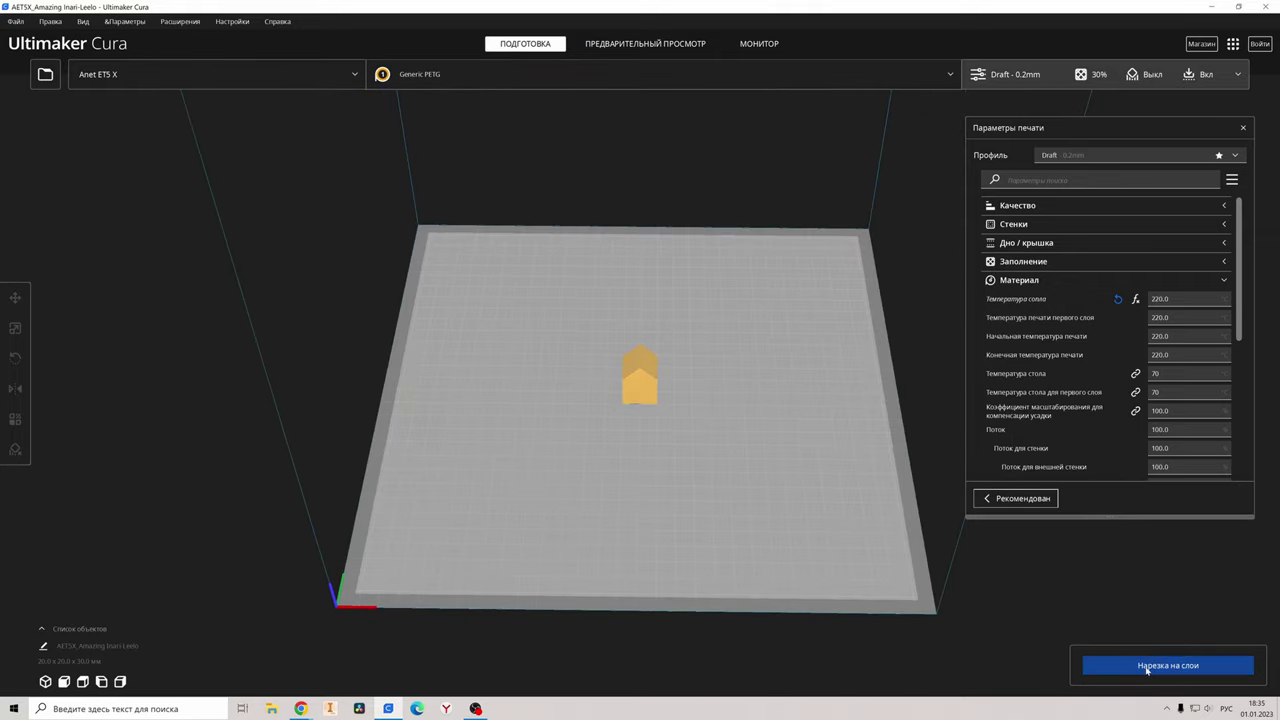
pyautogui.hotkey('ctrl', 'p')
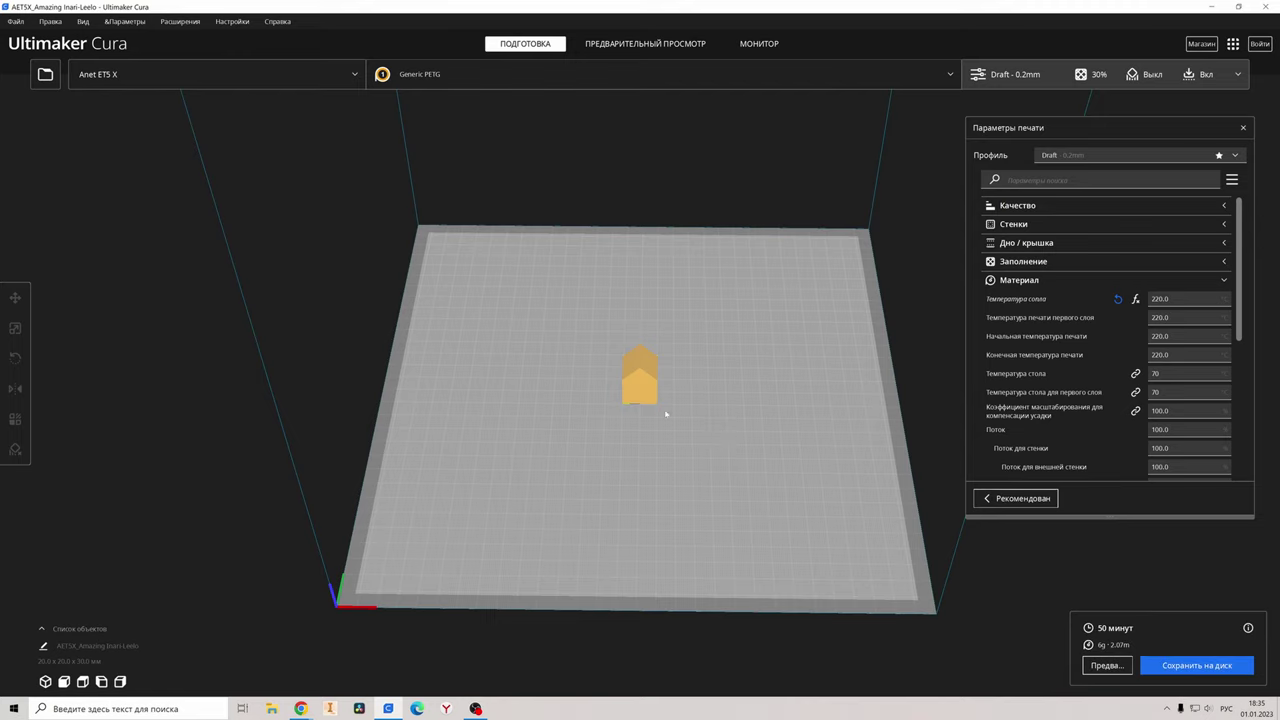
pyautogui.moveTo(789, 438); pyautogui.dragTo(726, 400, button='right')
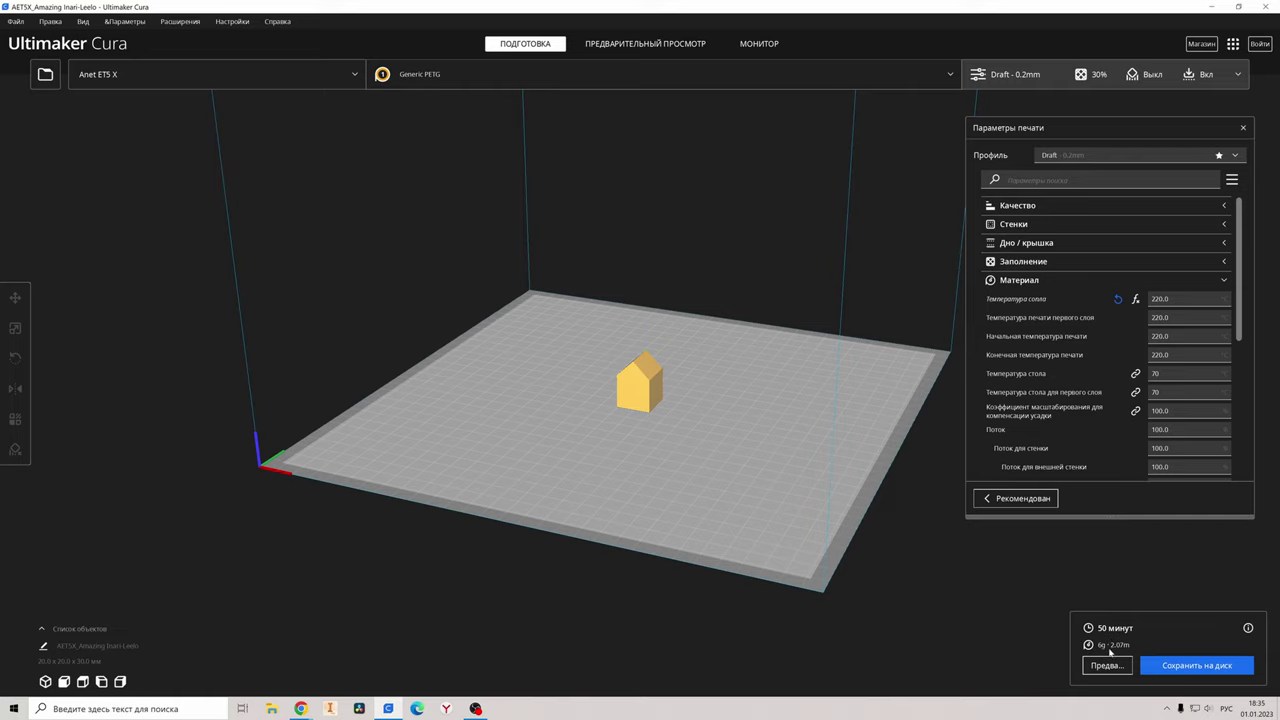
pyautogui.click(1107, 666)
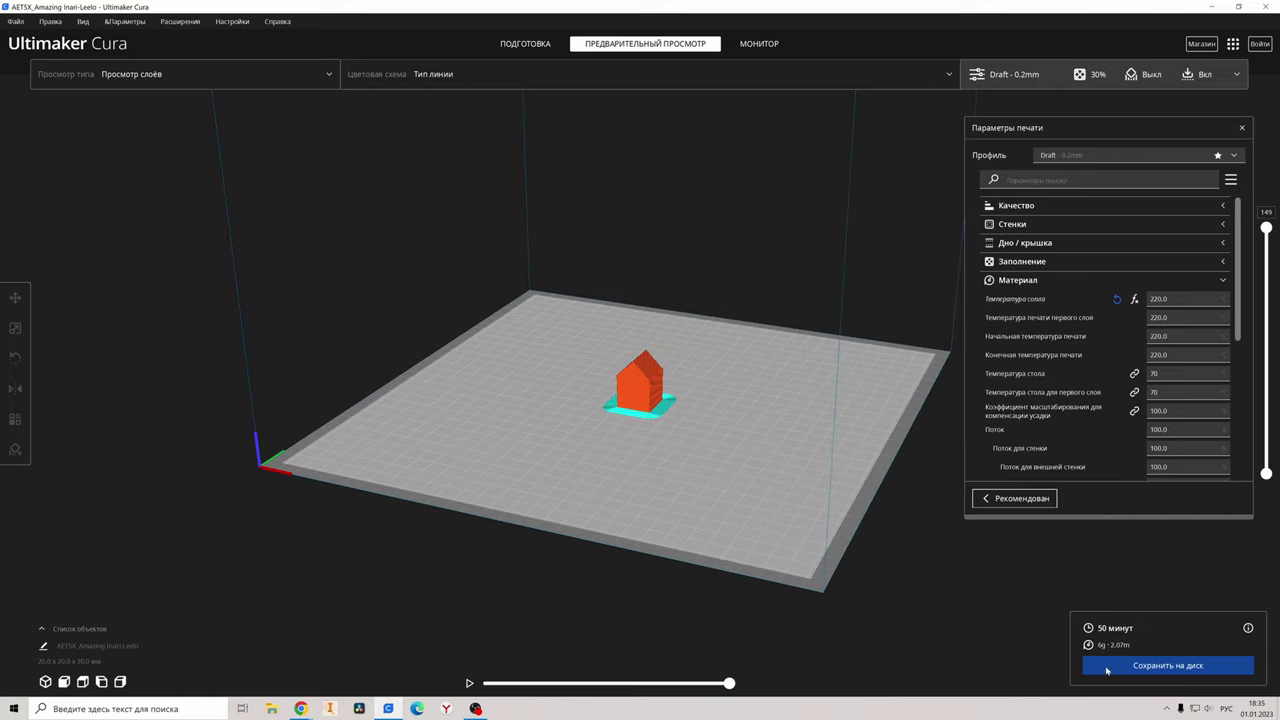
# Step: Examine the sliced house and its brim from all sides, running through its layers in the preview
pyautogui.scroll(5, 647, 433)
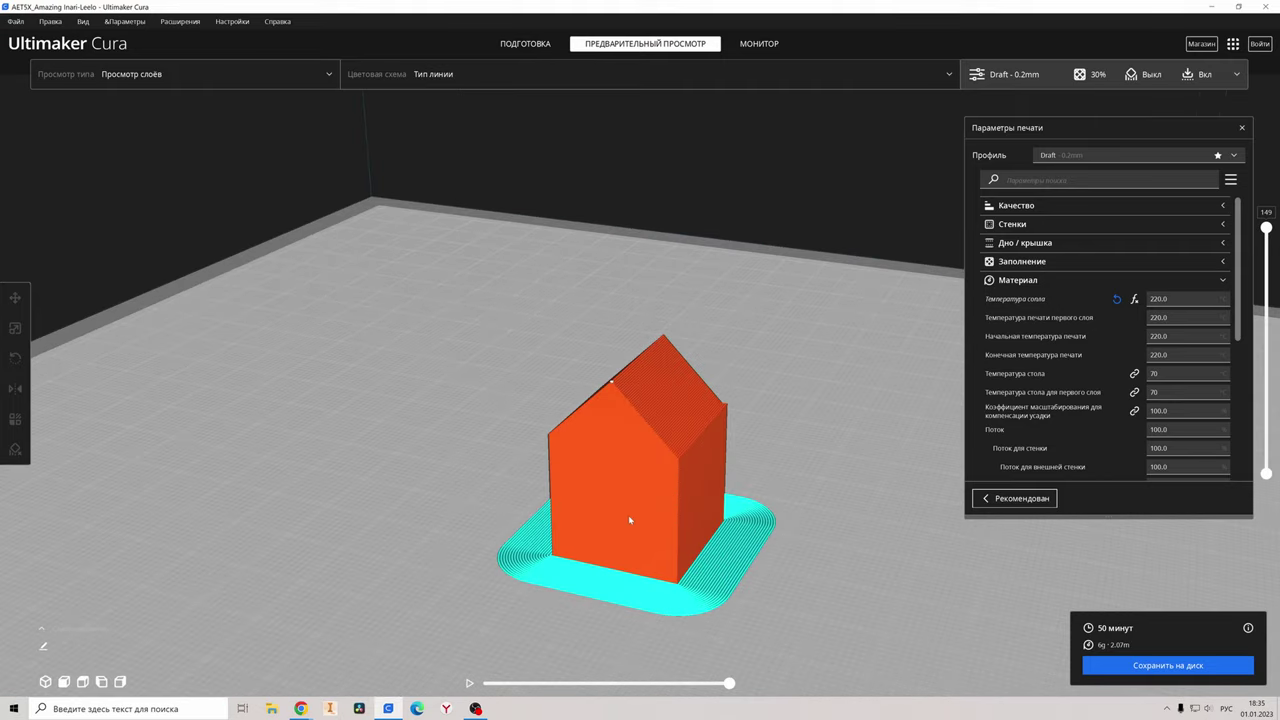
pyautogui.scroll(-5, 629, 520)
pyautogui.scroll(5, 643, 459)
pyautogui.moveTo(712, 510); pyautogui.dragTo(607, 388, button='right')
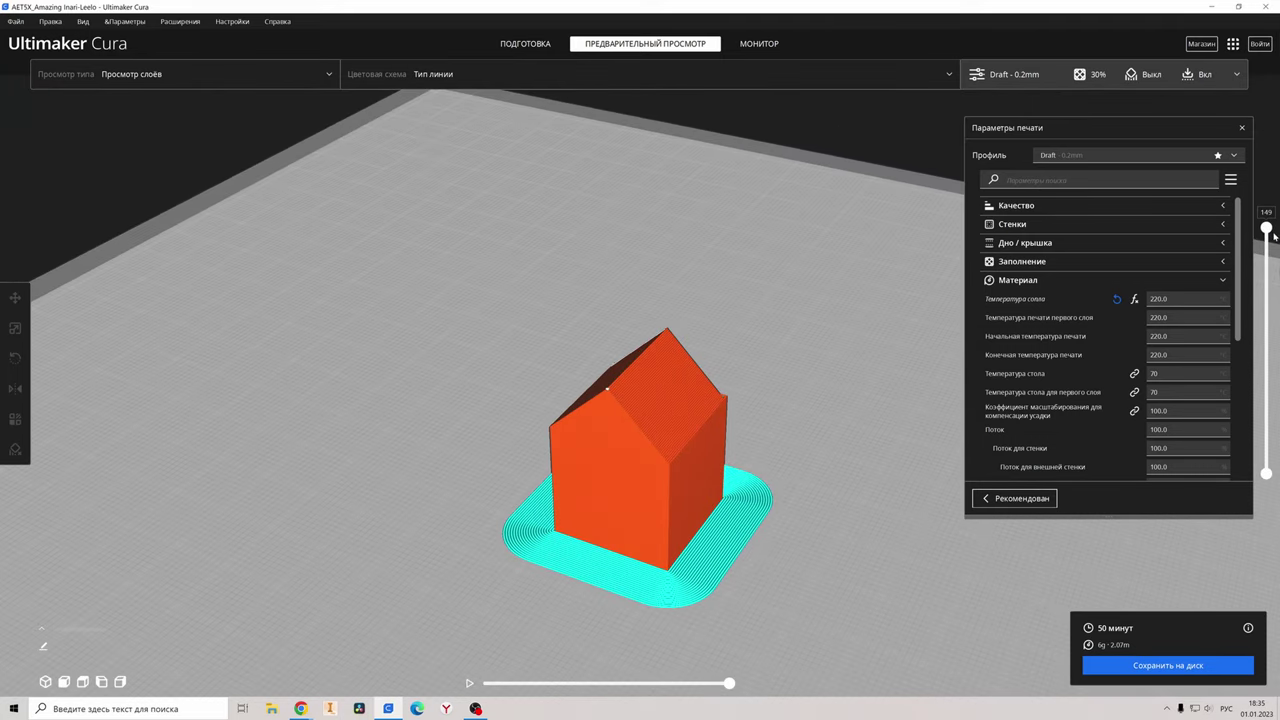
pyautogui.moveTo(1266, 228)
pyautogui.mouseDown()
pyautogui.moveTo(1258, 455)
pyautogui.moveTo(1266, 228)
pyautogui.mouseUp()
pyautogui.moveTo(568, 533); pyautogui.dragTo(736, 531, button='right')
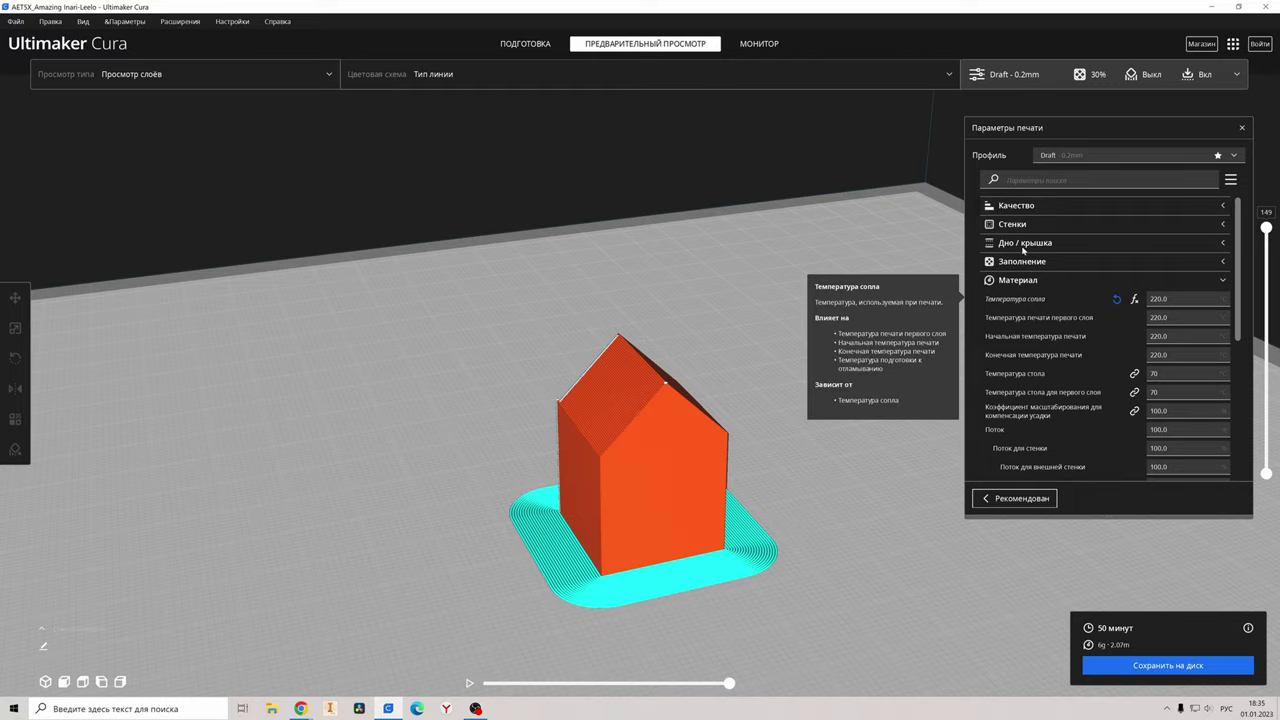
pyautogui.moveTo(805, 544); pyautogui.dragTo(399, 489, button='right')
pyautogui.moveTo(780, 467); pyautogui.dragTo(431, 505, button='right')
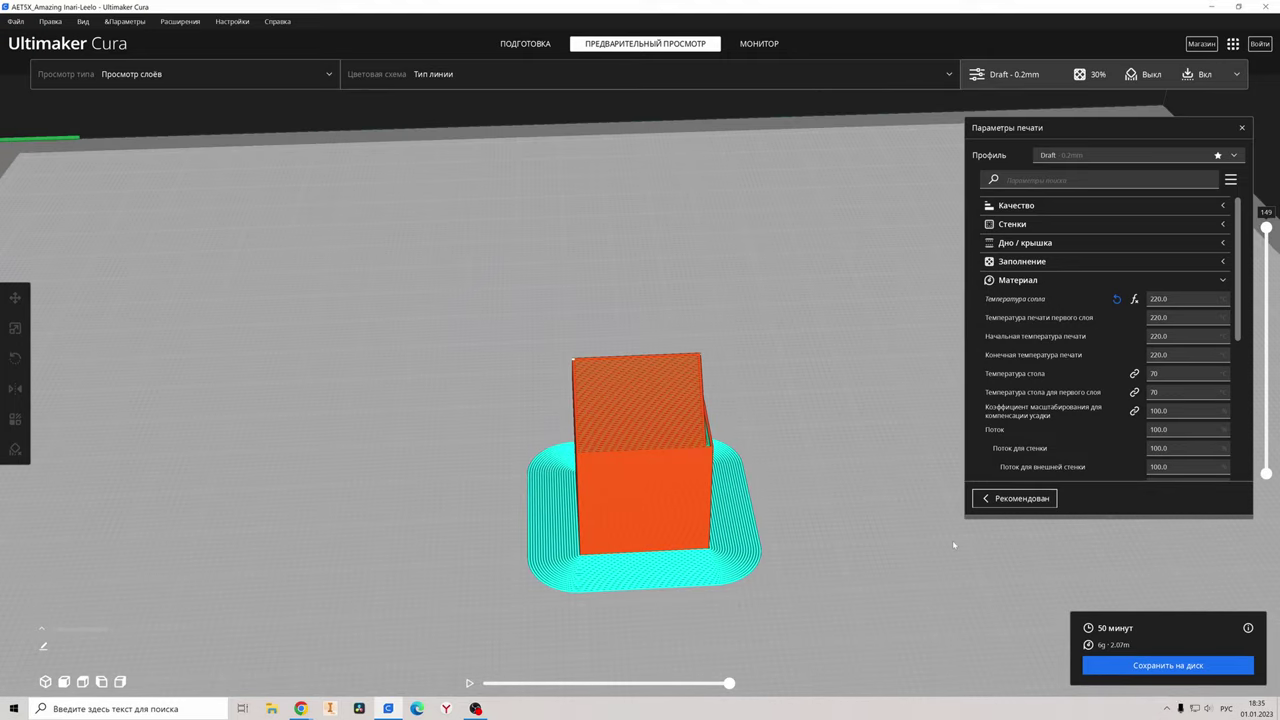
pyautogui.moveTo(952, 540); pyautogui.dragTo(748, 556, button='right')
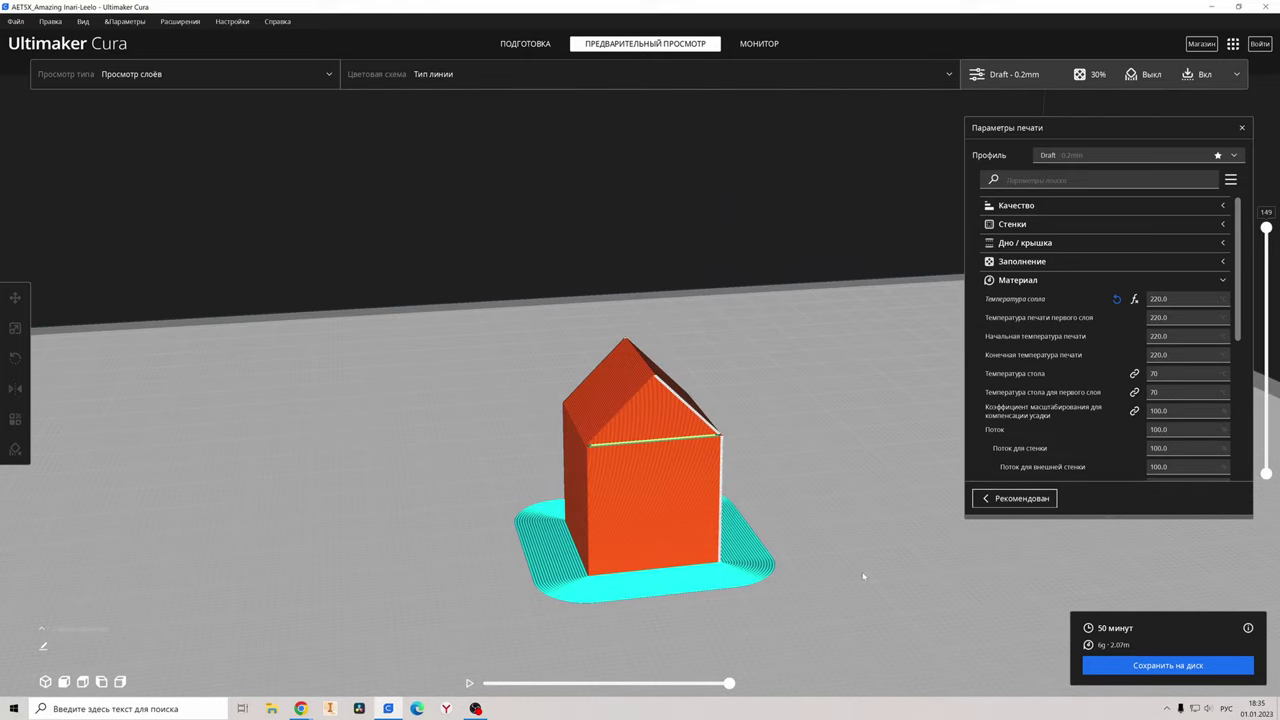